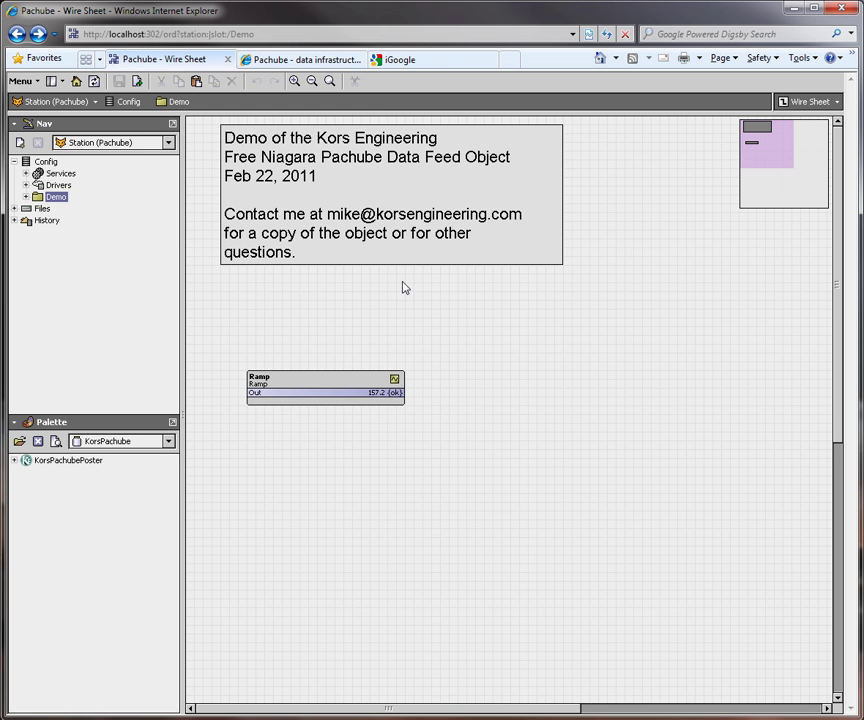
- Drag the Ramp component up and to the right on the Demo wire sheet
drag(338, 390, 373, 355)
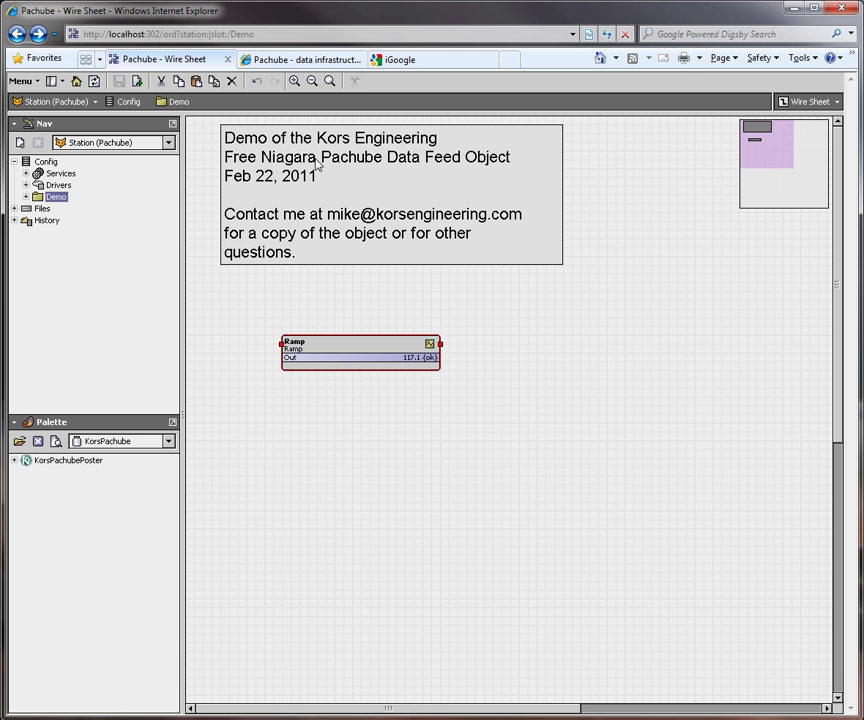
- Review the two Pachube feeds, then view their live graph gadgets on iGoogle
click(285, 62)
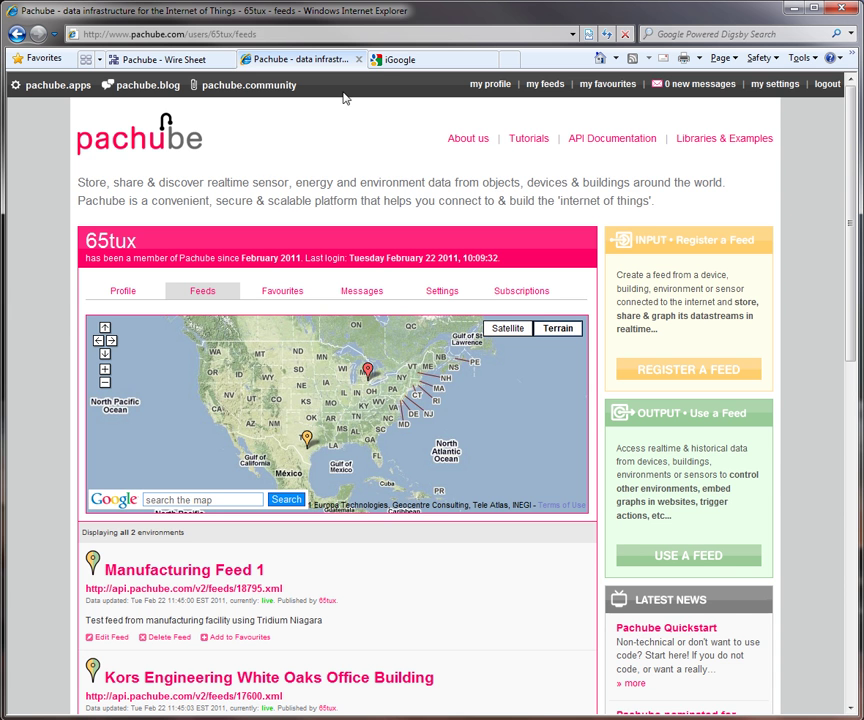
click(392, 60)
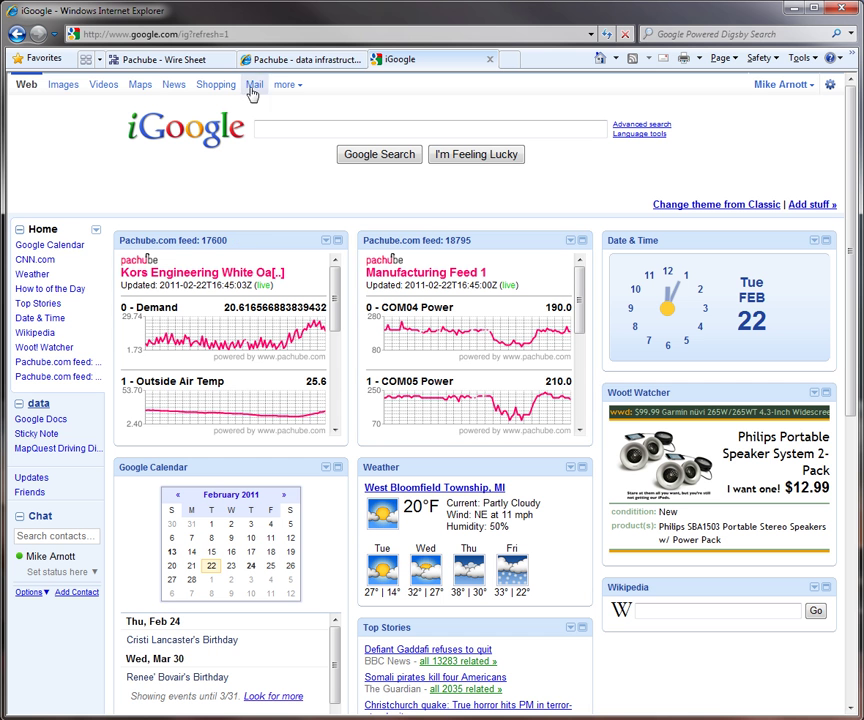
- Go back from iGoogle to the Pachube feeds page
click(318, 61)
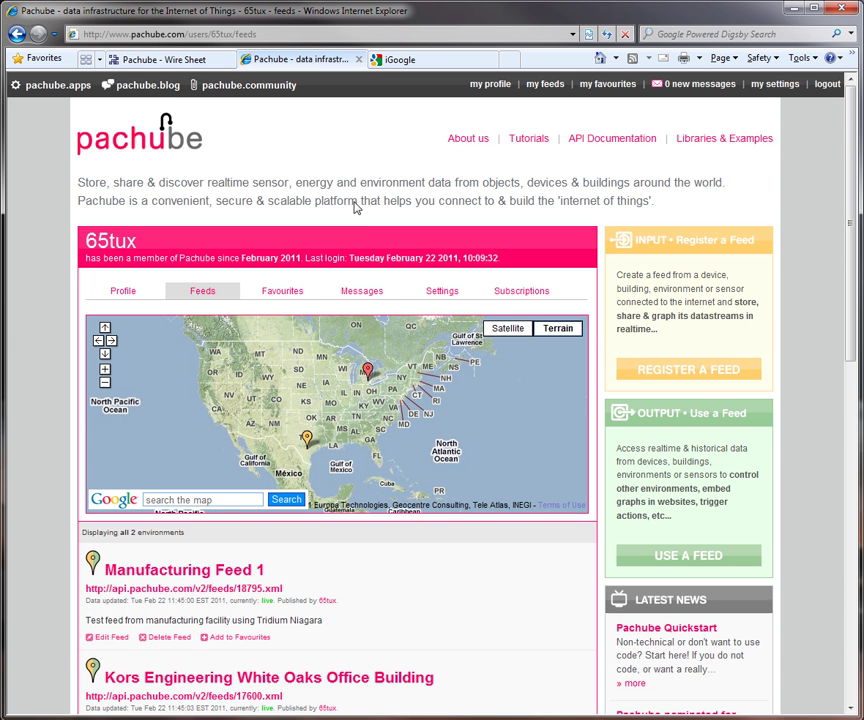
- Start registering a new manual feed titled 'Niagara Object Demo'
scroll(432, 586, down, 3)
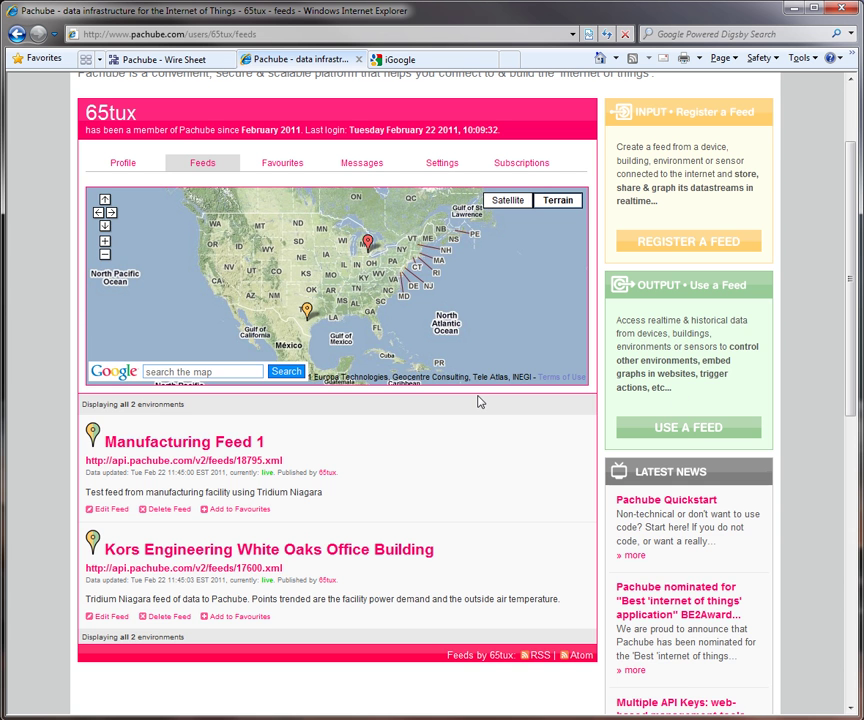
scroll(478, 401, up, 1)
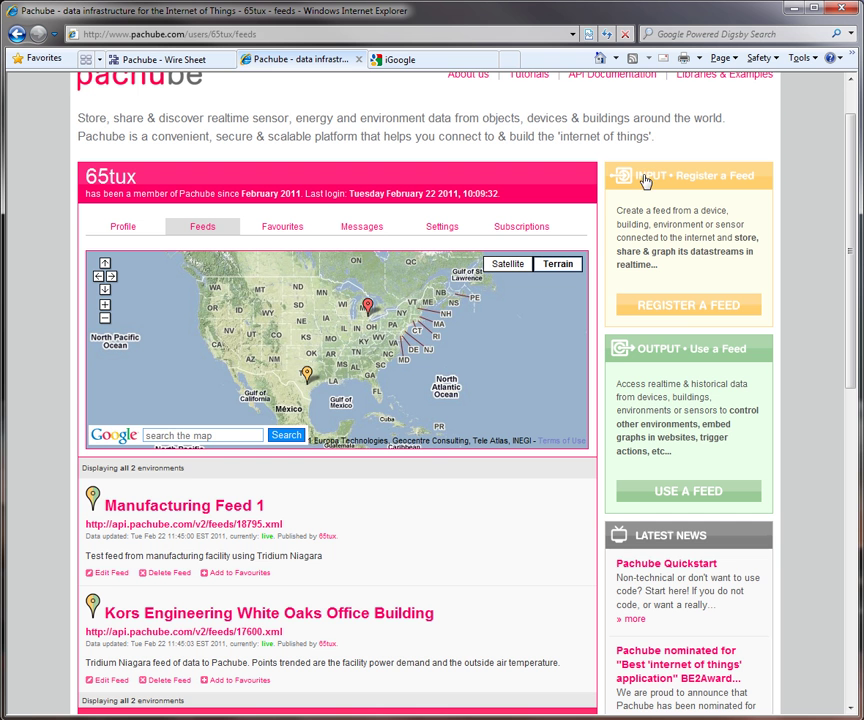
click(727, 312)
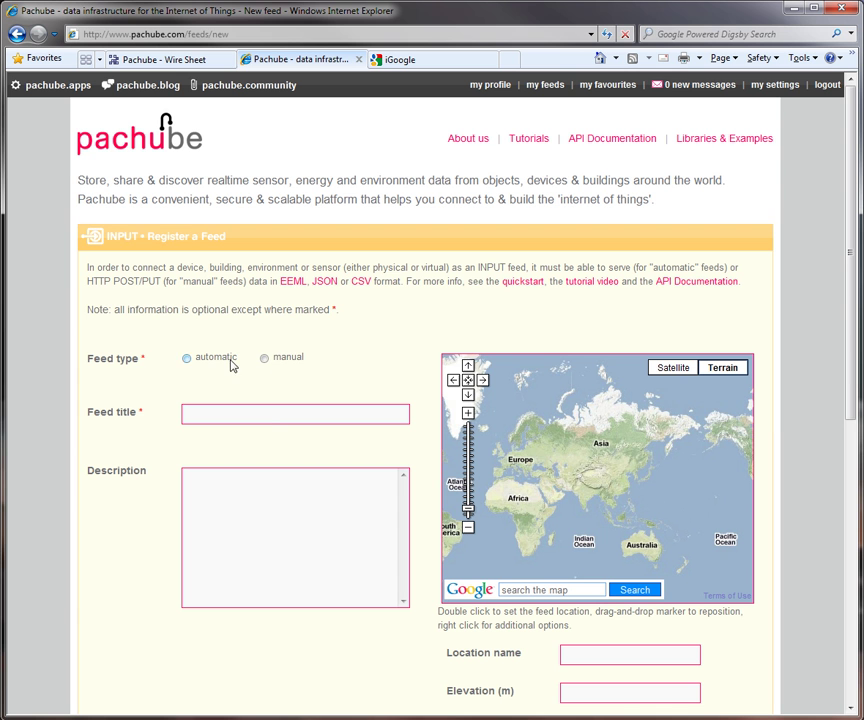
click(264, 359)
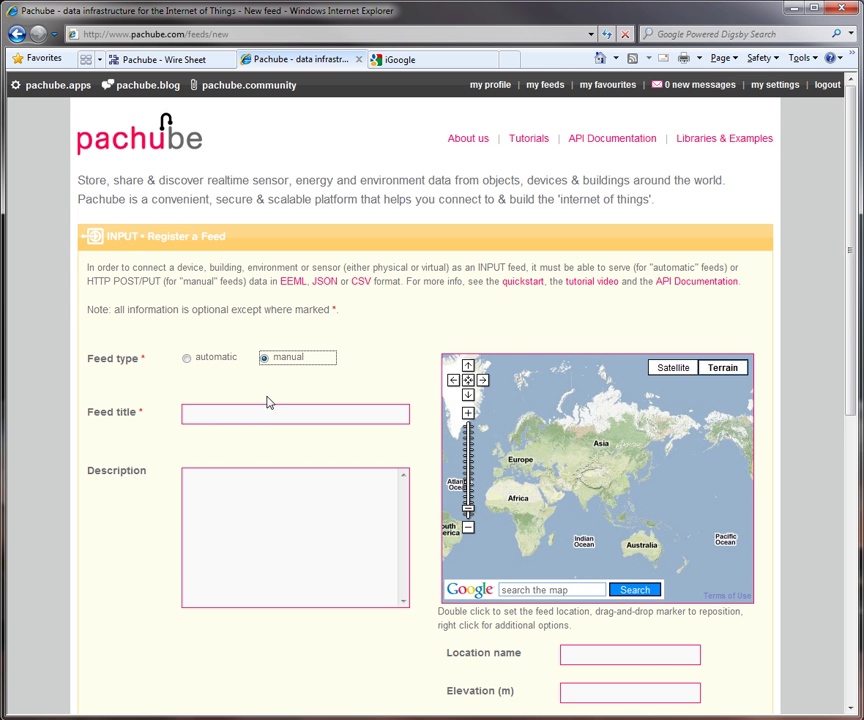
click(268, 412)
text(Niagag)
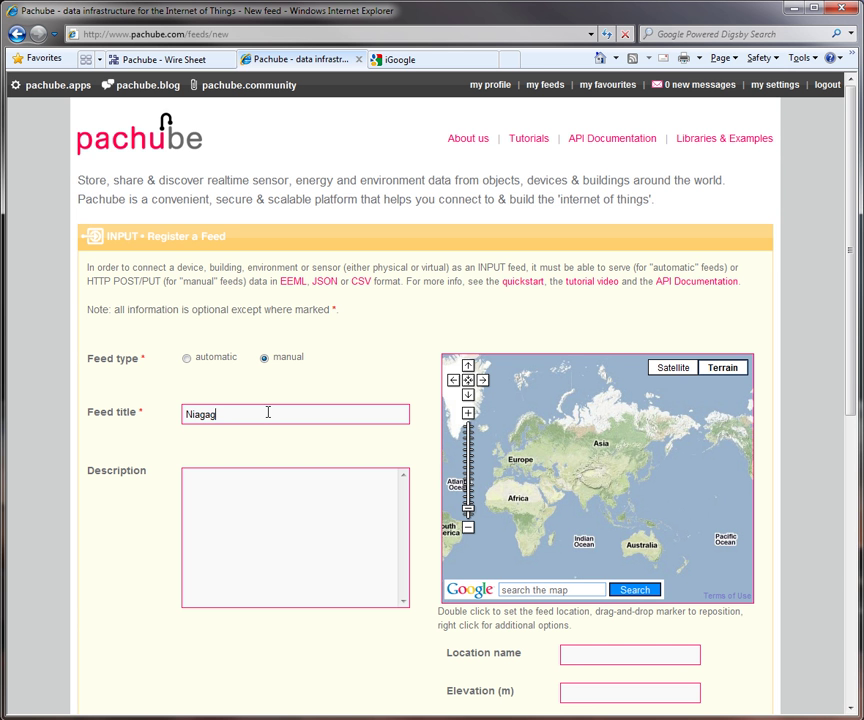
key(BackSpace)
text(ra )
text(Ojb)
key(BackSpace)
key(BackSpace)
key(BackSpace)
text(bject )
text(Demo)
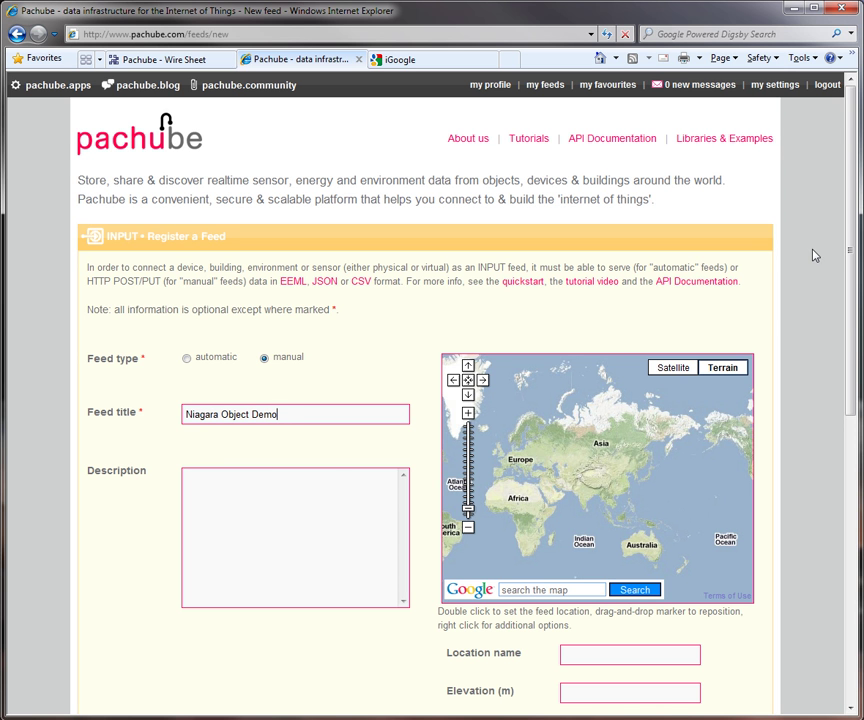
- Add a datastream with ID 0 tagged 'Ramp' to the new feed
scroll(858, 237, down, 1)
scroll(858, 237, down, 5)
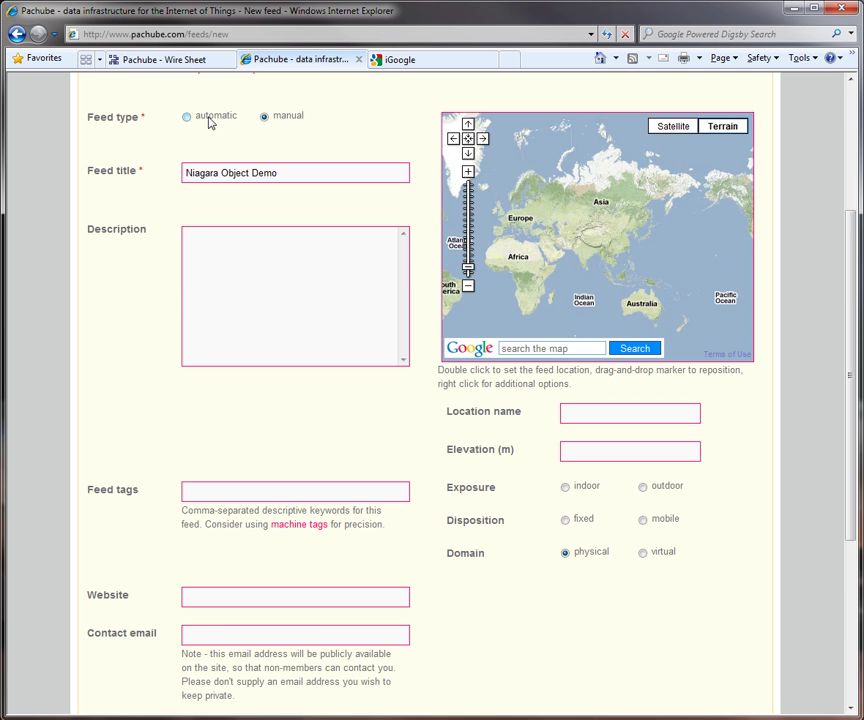
scroll(261, 187, down, 1)
scroll(261, 189, down, 3)
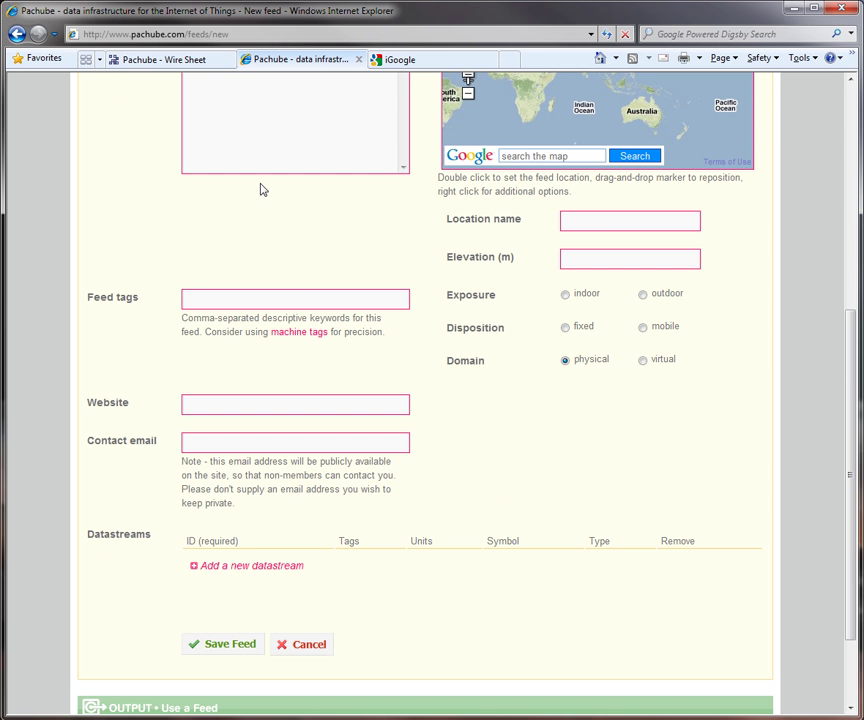
scroll(295, 297, up, 4)
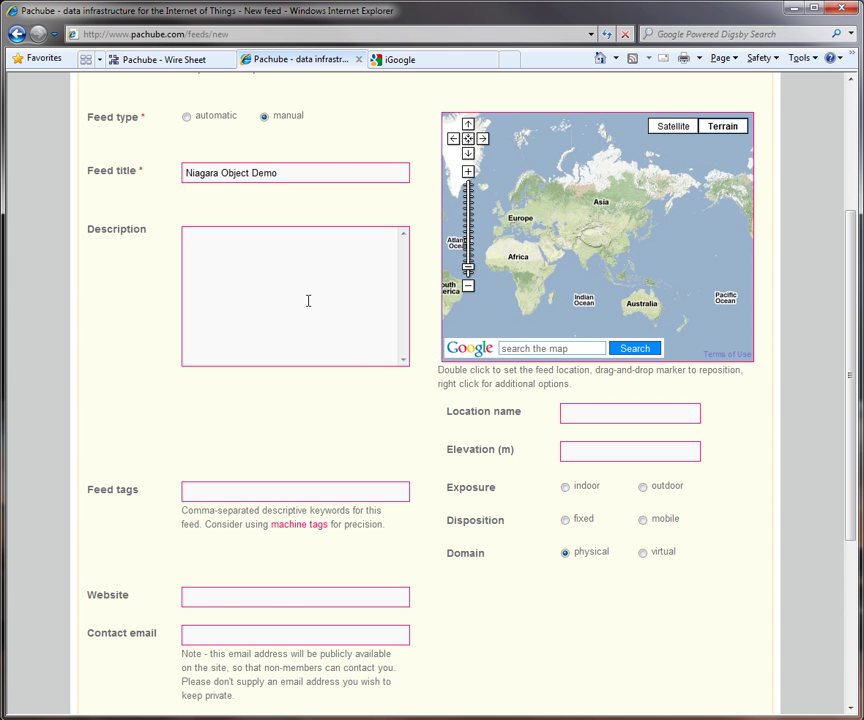
scroll(274, 266, down, 2)
scroll(280, 400, down, 2)
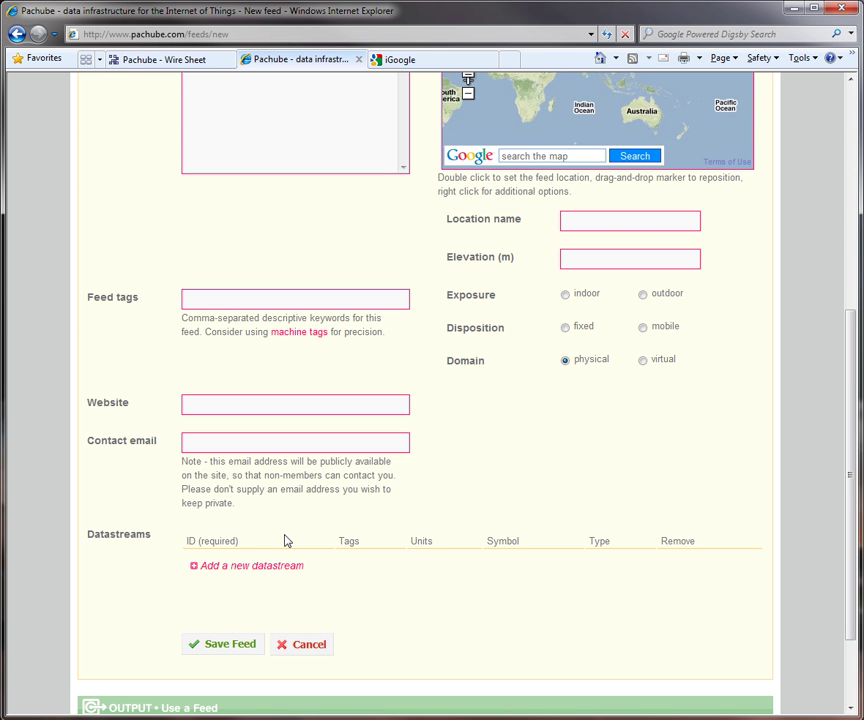
click(268, 567)
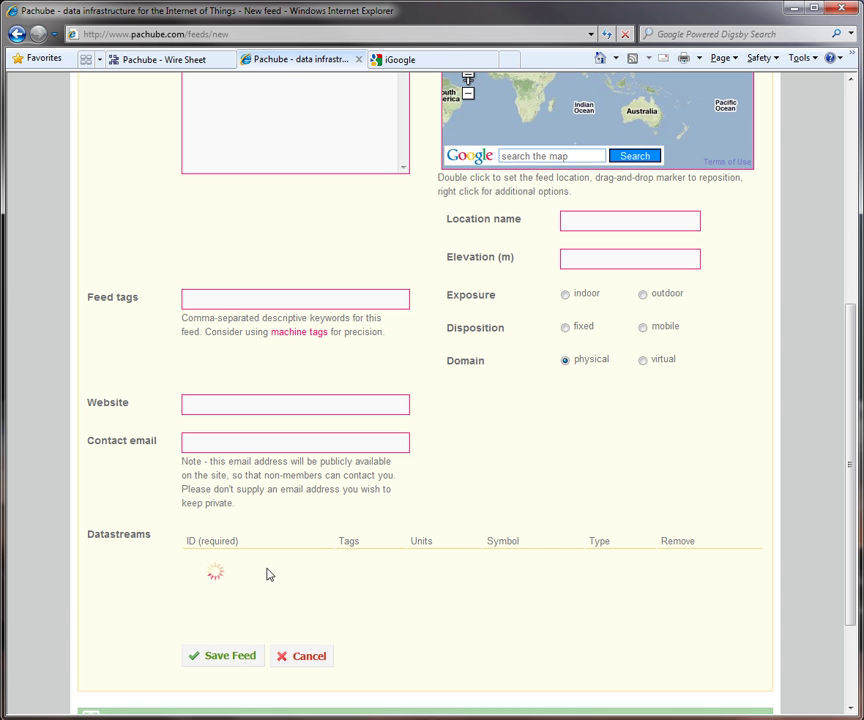
click(285, 562)
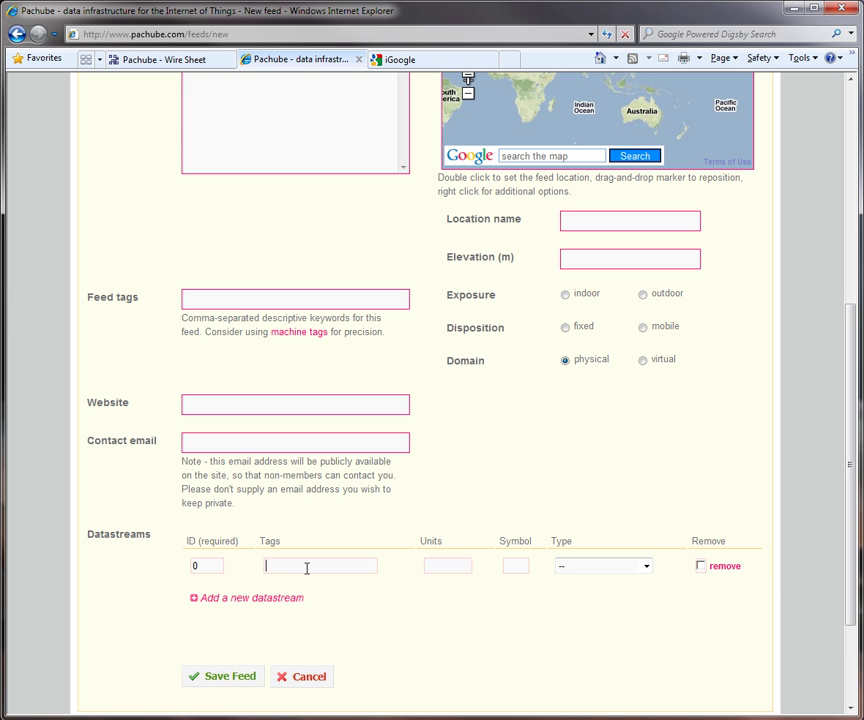
text(Ramp)
- Save the Niagara Object Demo feed, publishing it as feed 19460
click(234, 678)
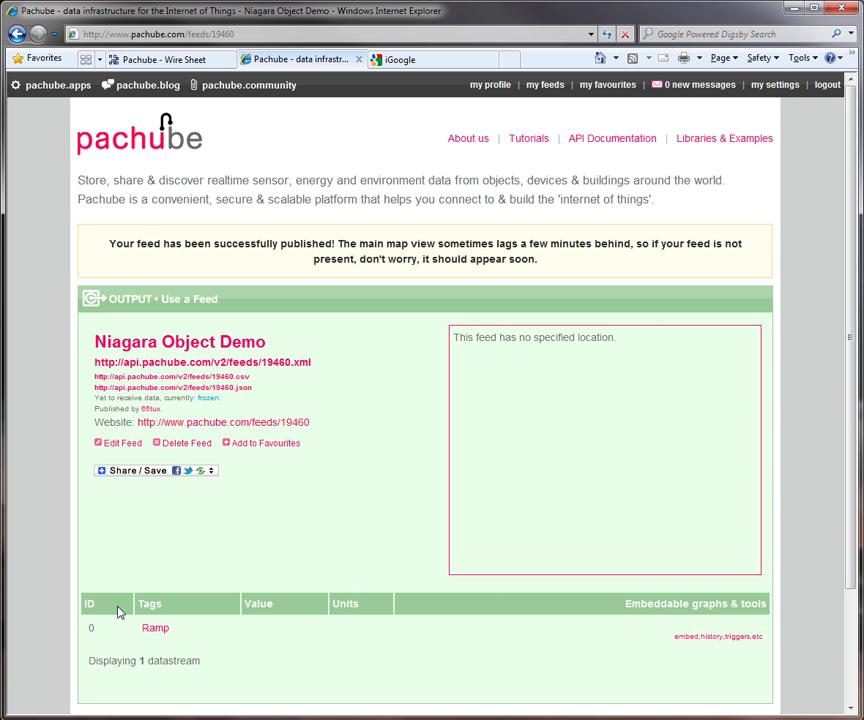
- Place a KorsPachubePoster, default name, right of Ramp and open its property sheet
click(194, 72)
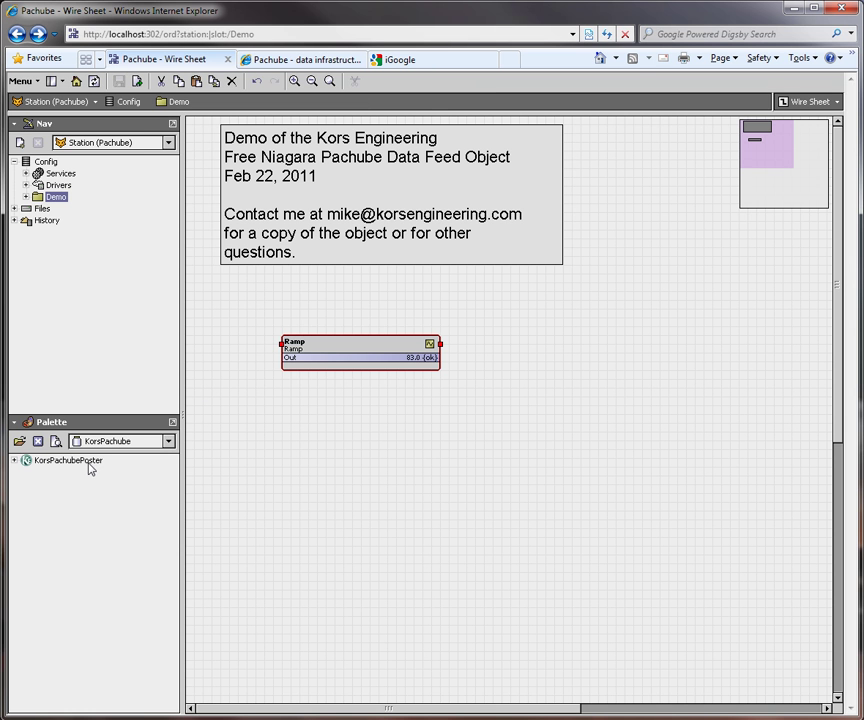
click(131, 426)
drag(58, 463, 516, 312)
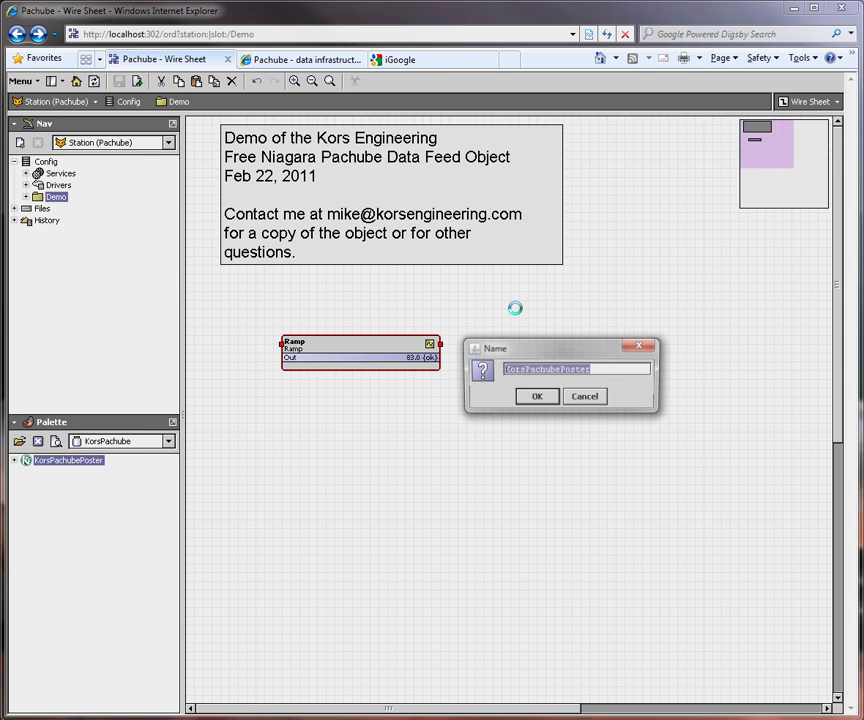
click(537, 405)
drag(582, 324, 712, 319)
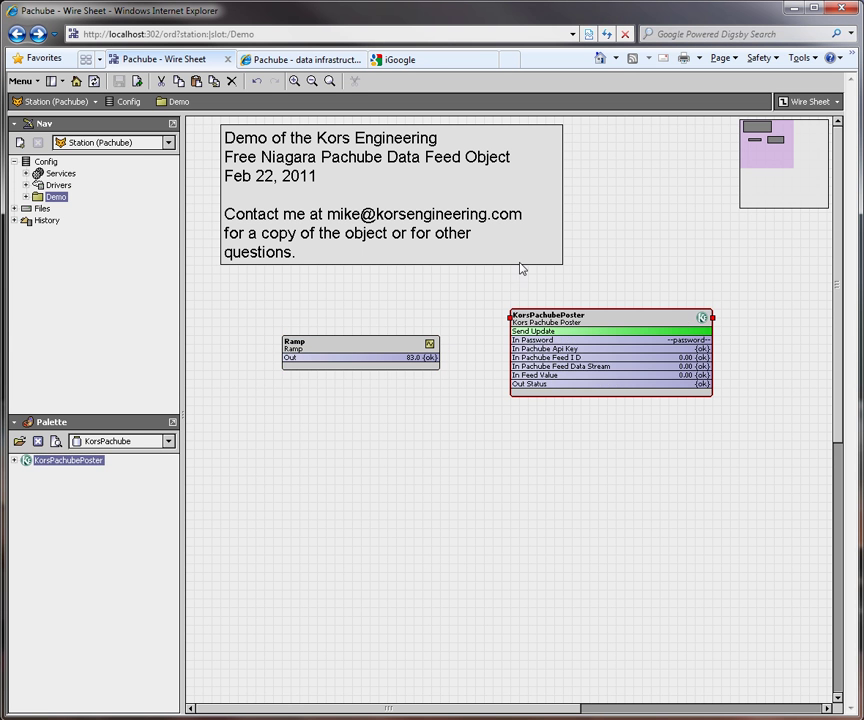
double_click(582, 337)
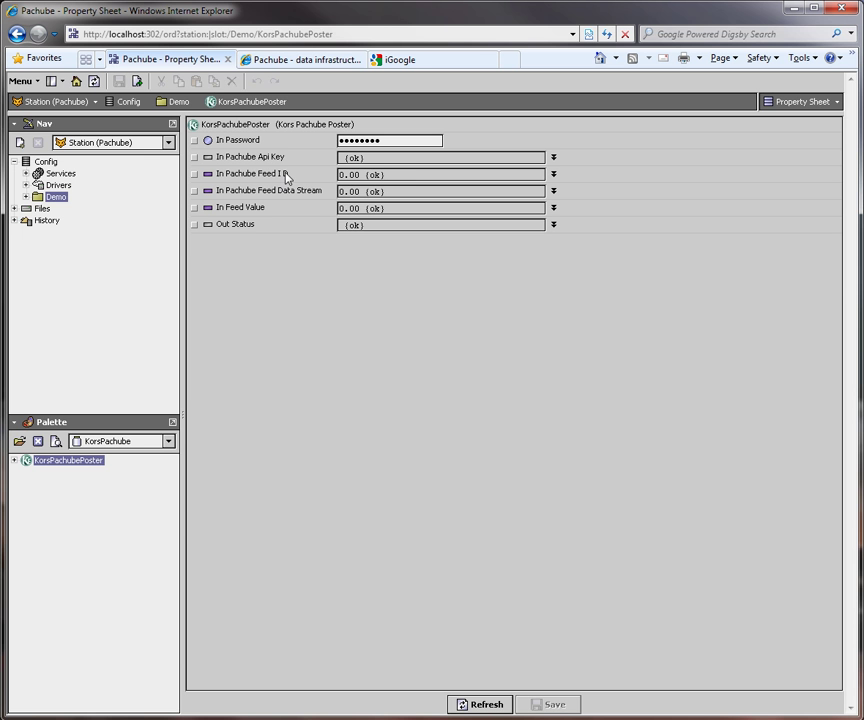
- Check Pachube feed 19460, then set the poster's Pachube Feed ID to 19460
click(293, 60)
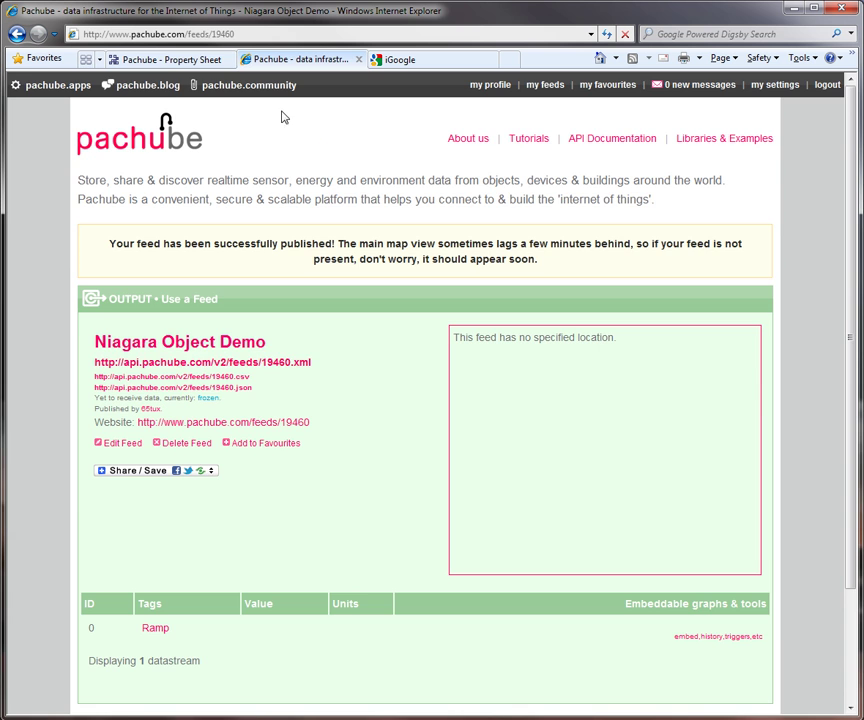
click(168, 60)
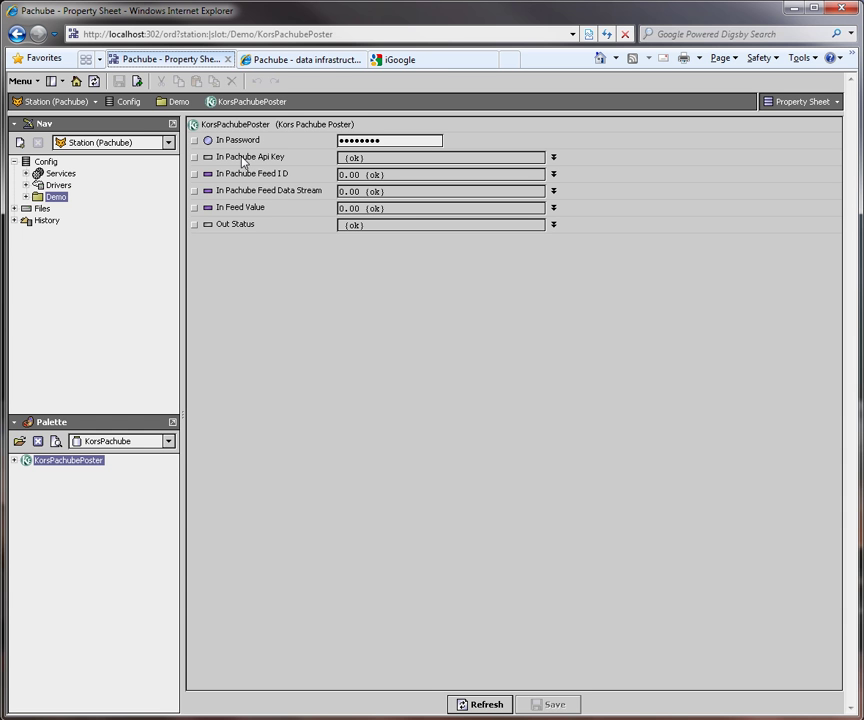
click(553, 174)
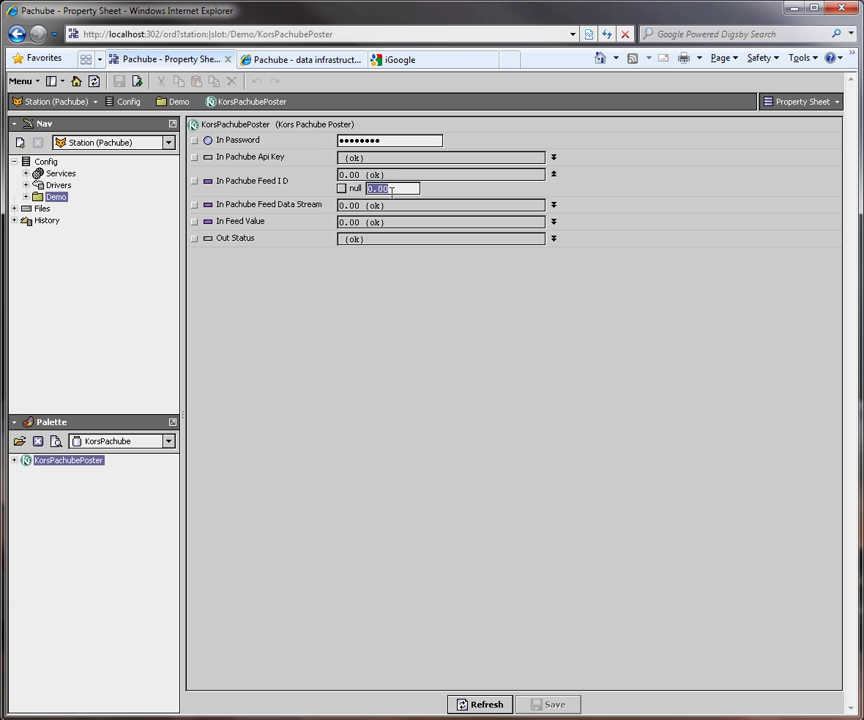
text(19460)
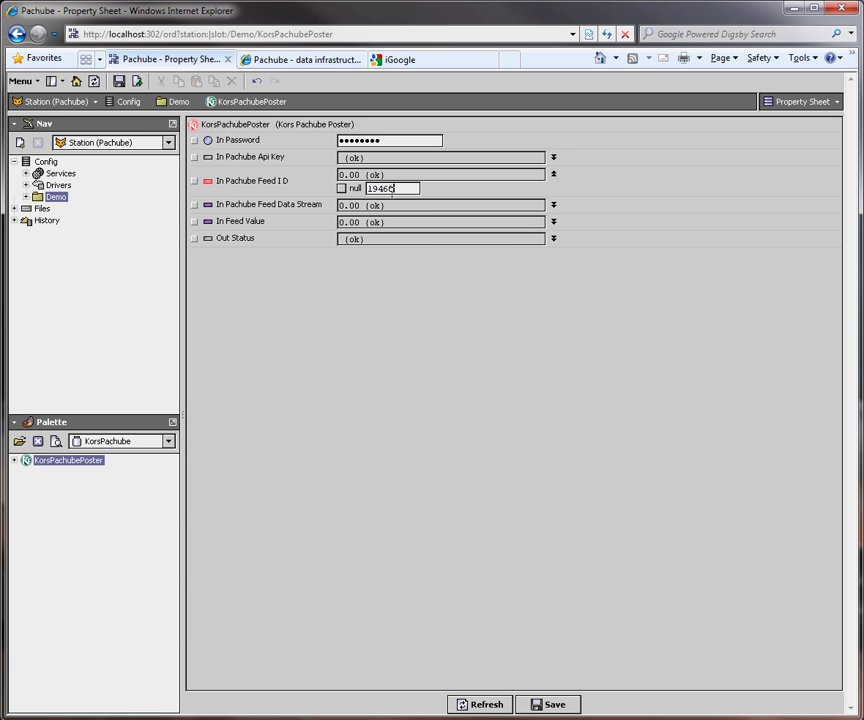
click(419, 222)
click(533, 205)
click(400, 222)
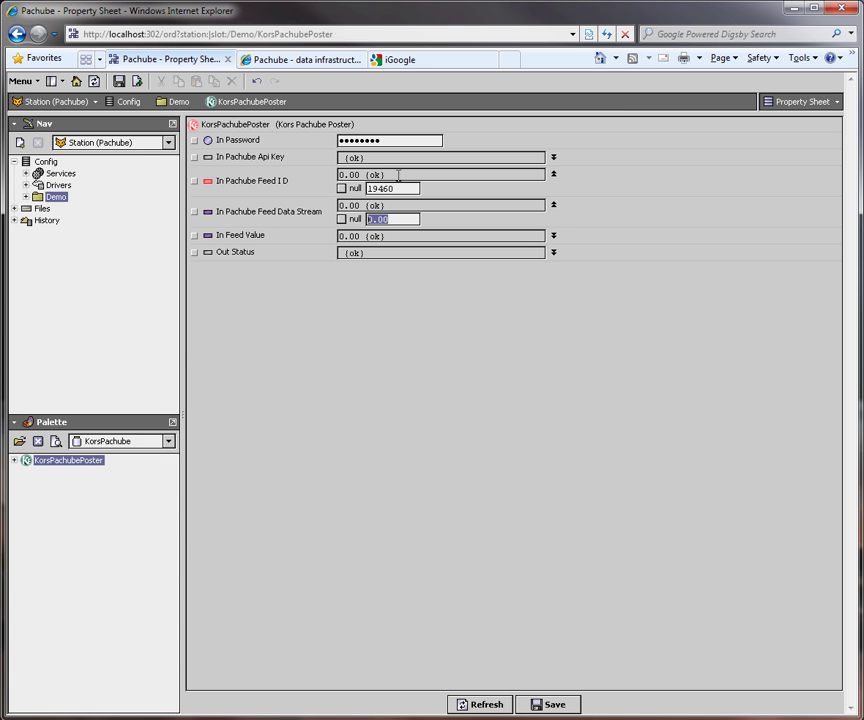
click(313, 62)
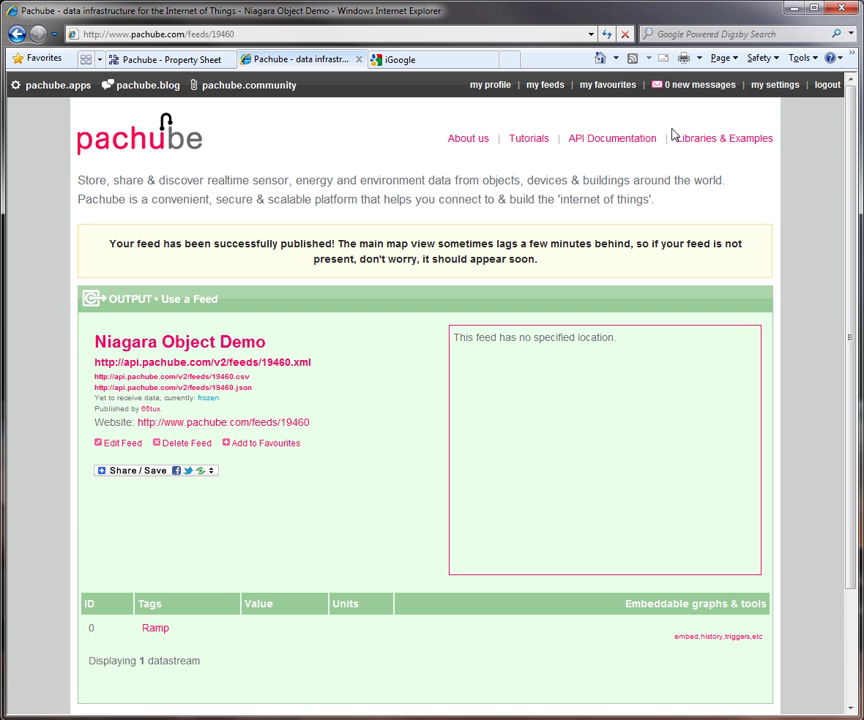
- Reveal and copy the additional API key from Pachube account settings
click(796, 88)
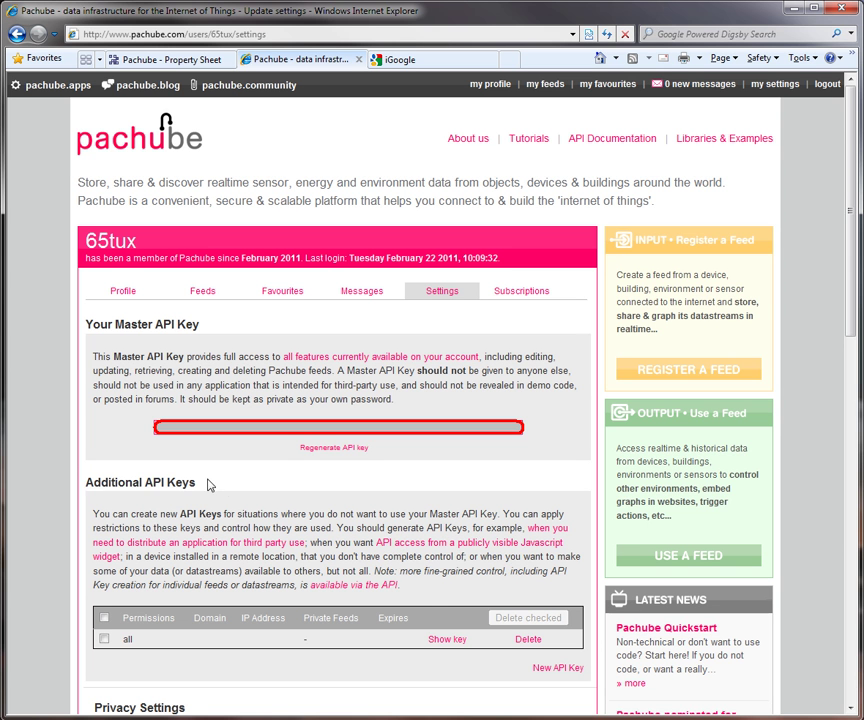
drag(206, 484, 87, 490)
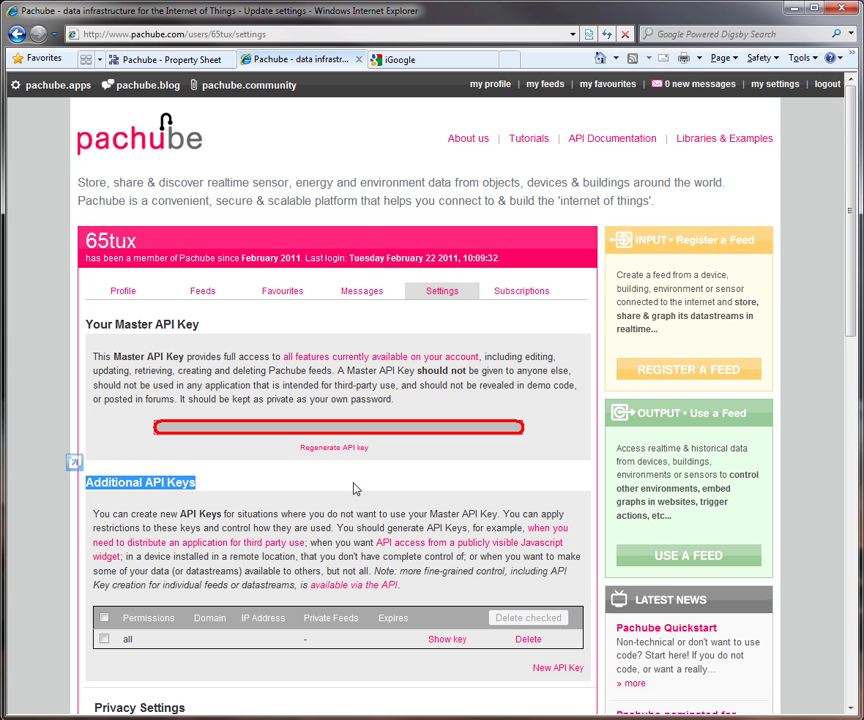
click(449, 640)
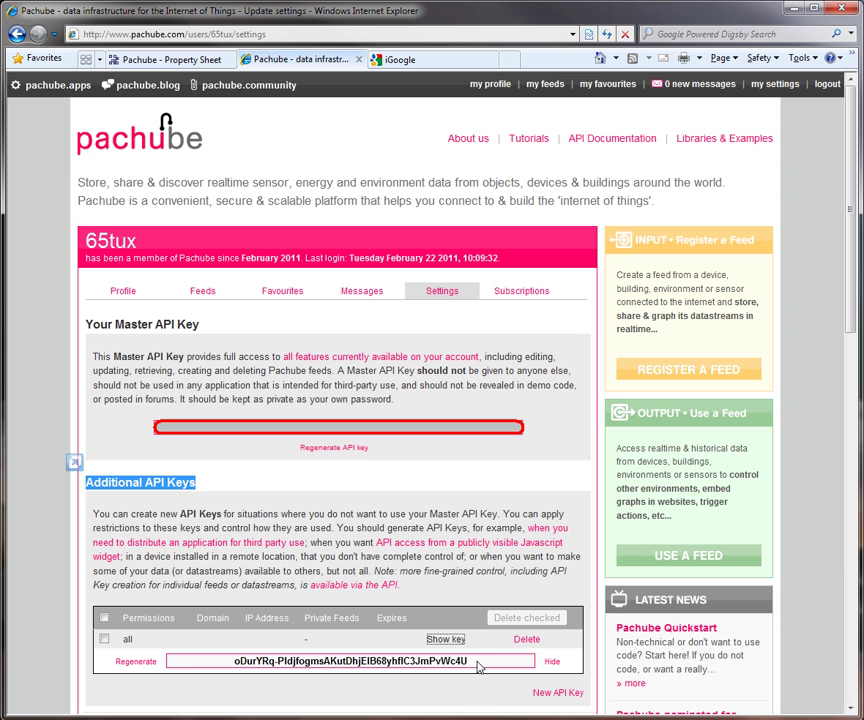
drag(478, 662, 193, 677)
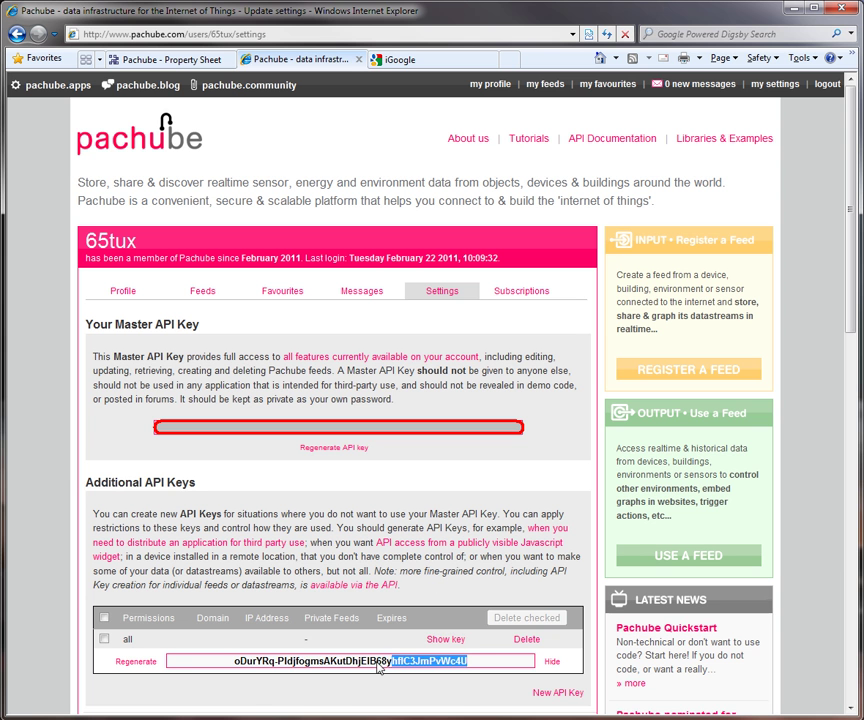
right_click(261, 664)
click(306, 605)
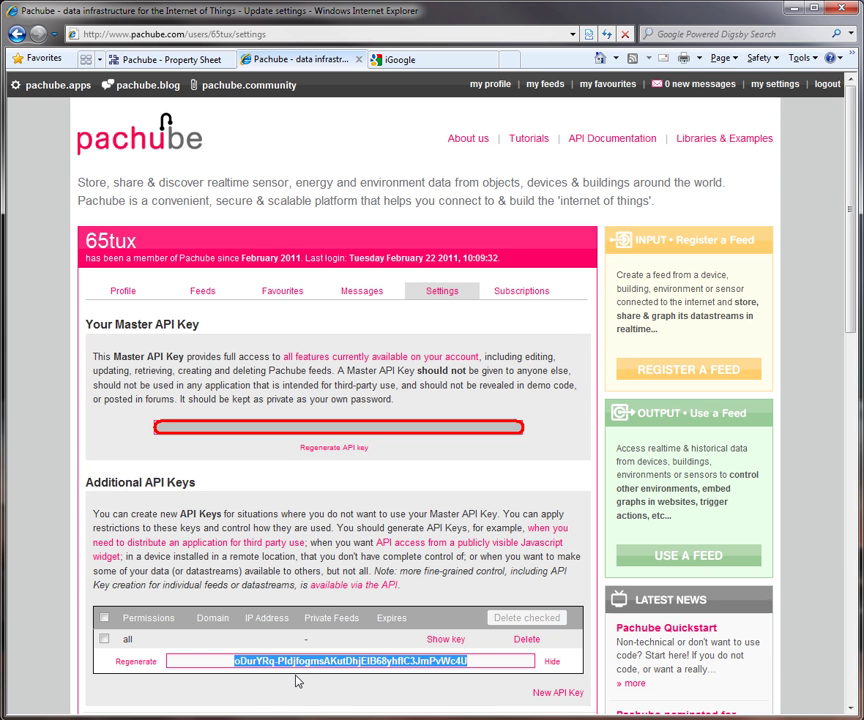
- Paste the copied Pachube API key into the poster's In Pachube Api Key and save
click(188, 60)
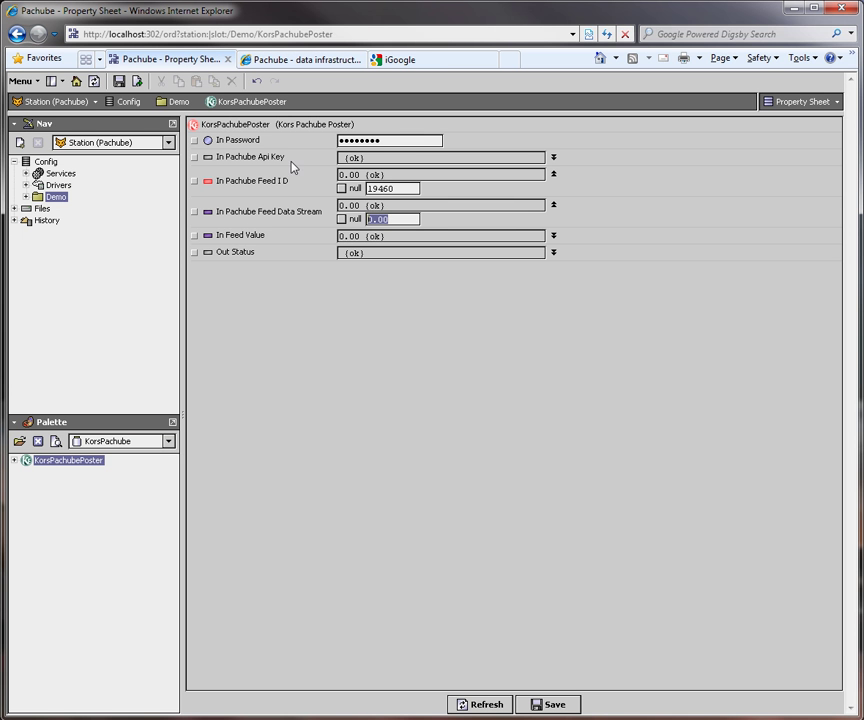
click(553, 158)
click(412, 170)
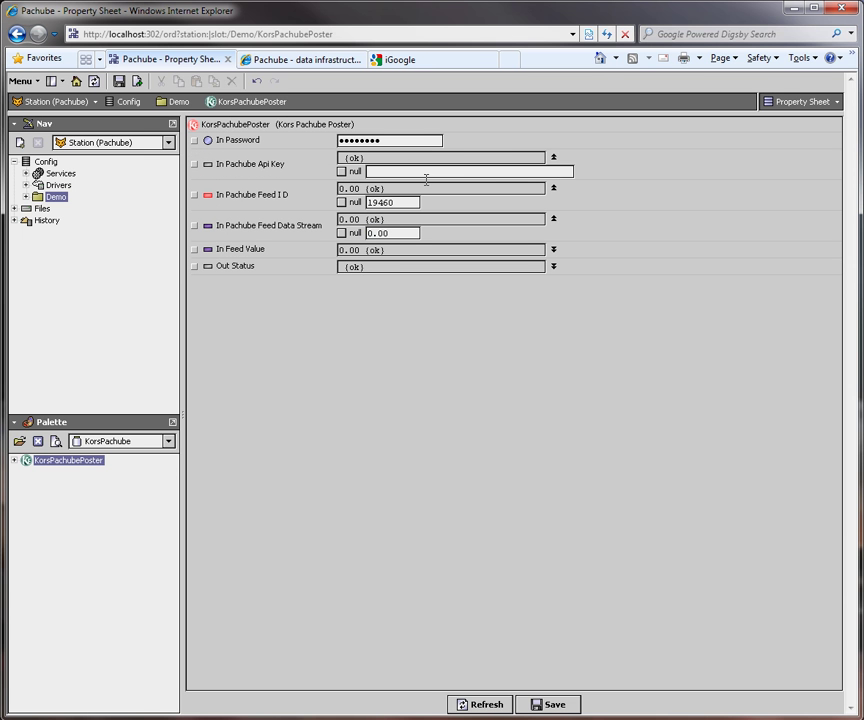
key(ctrl+v)
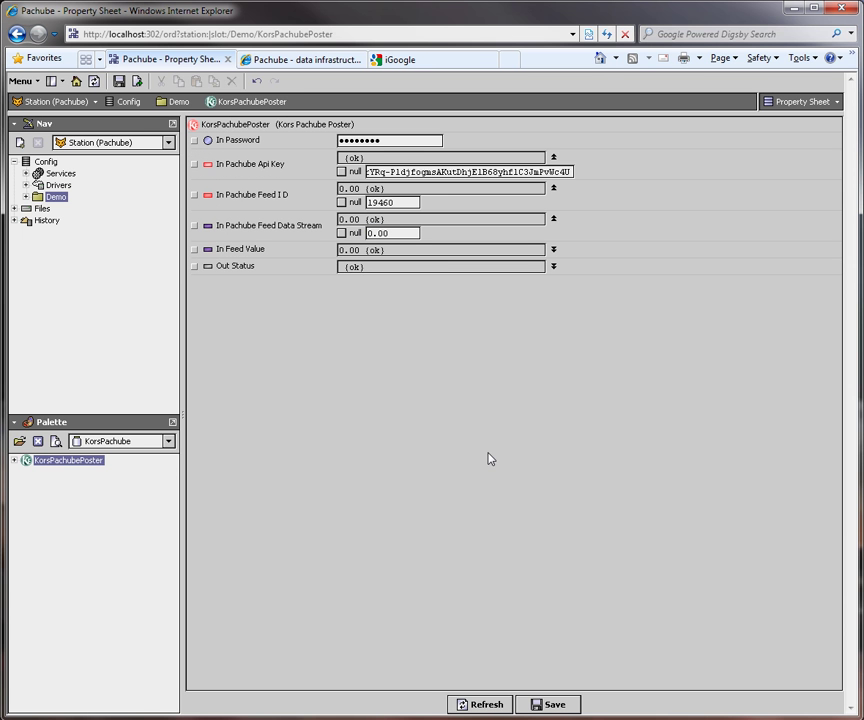
click(549, 703)
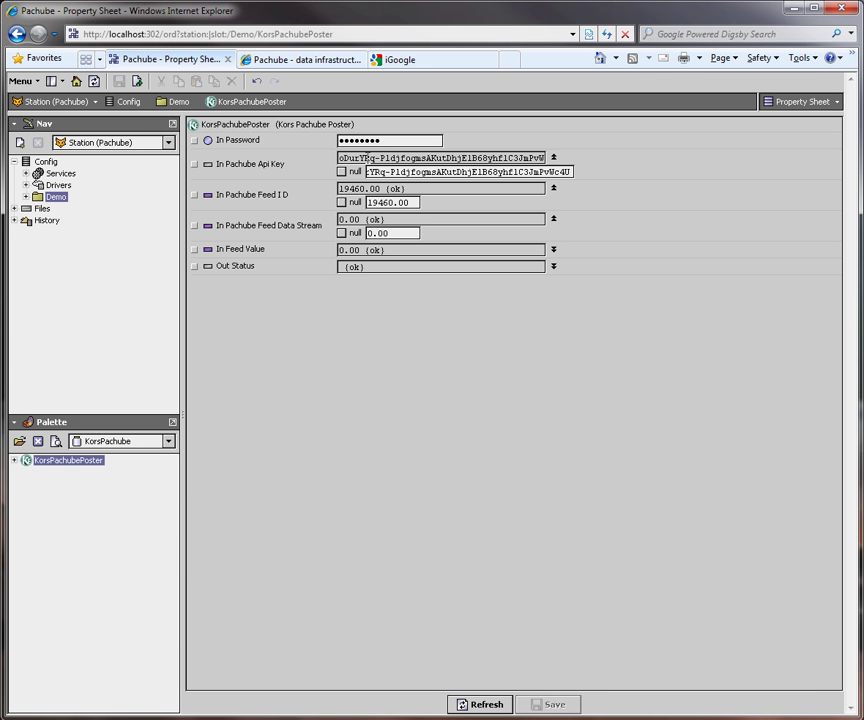
- Replace the poster's password, save it, and go back to the Demo wire sheet
double_click(394, 233)
double_click(389, 141)
text(a)
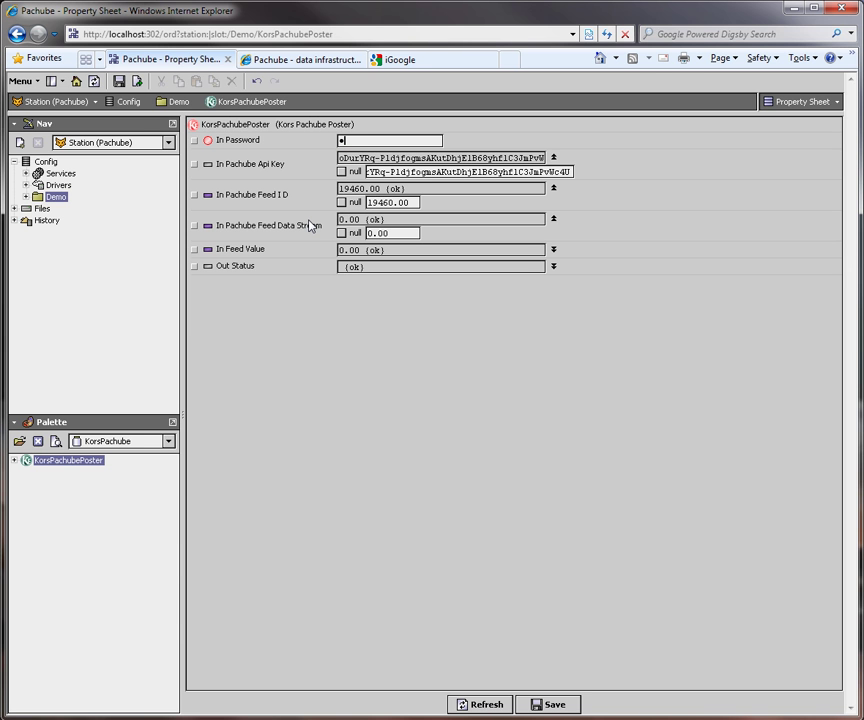
text(d)
text(mi)
click(535, 704)
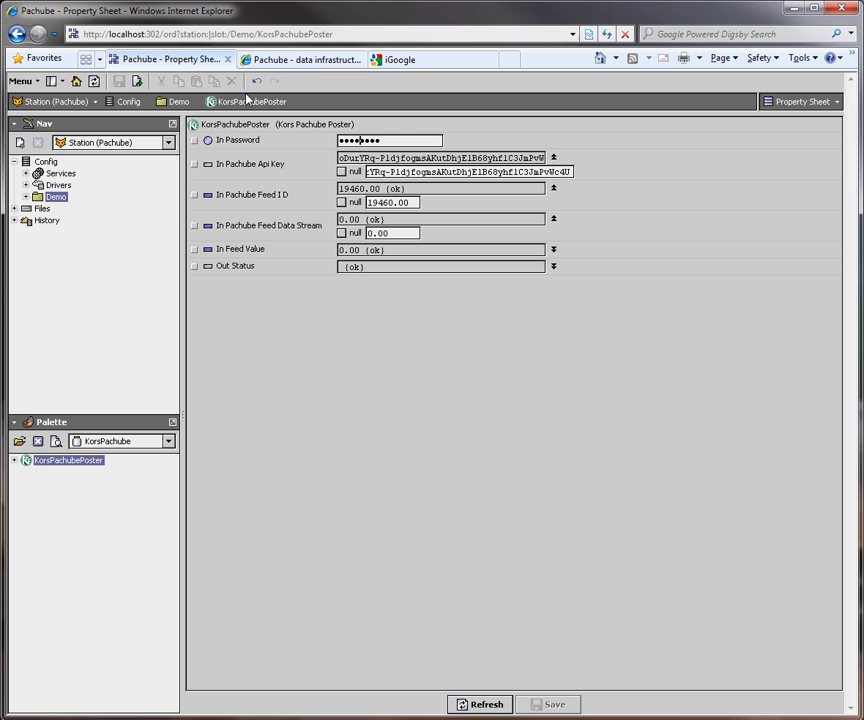
click(17, 36)
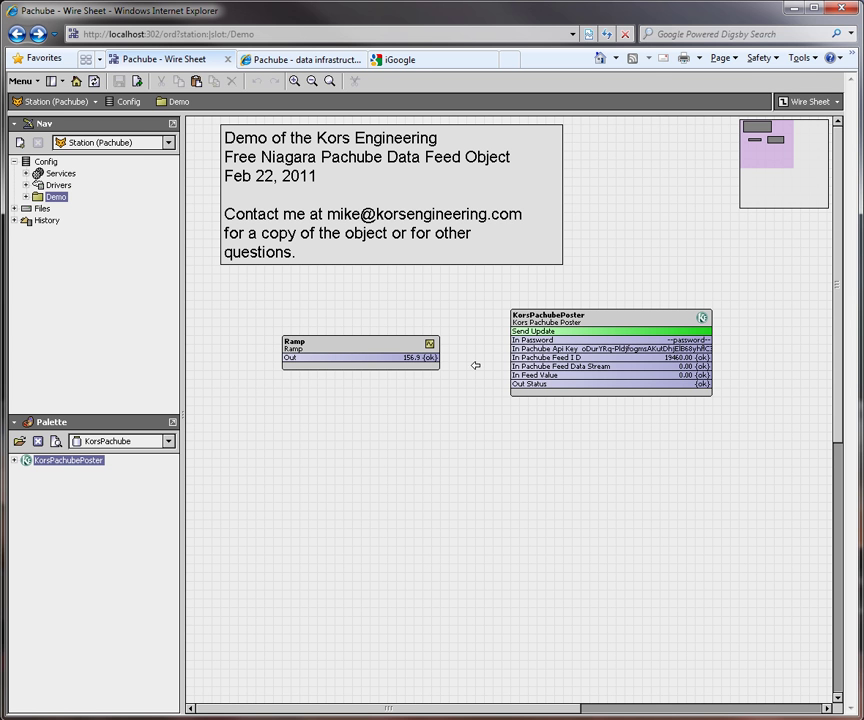
- Link Ramp's Out to the poster's In Feed Value and trigger Send Update
drag(430, 357, 525, 376)
drag(708, 375, 512, 331)
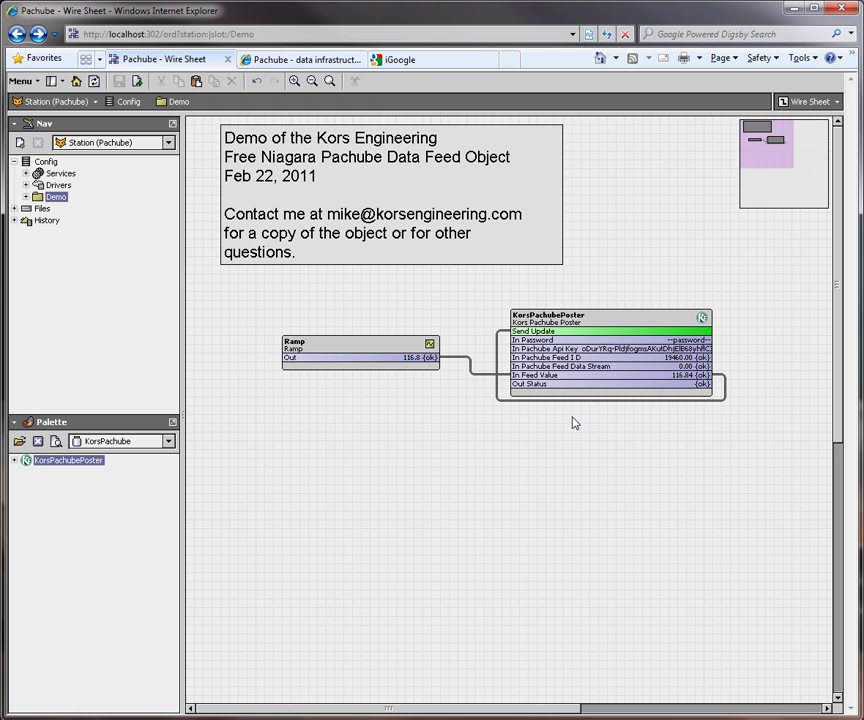
right_click(615, 340)
mouse_move(645, 357)
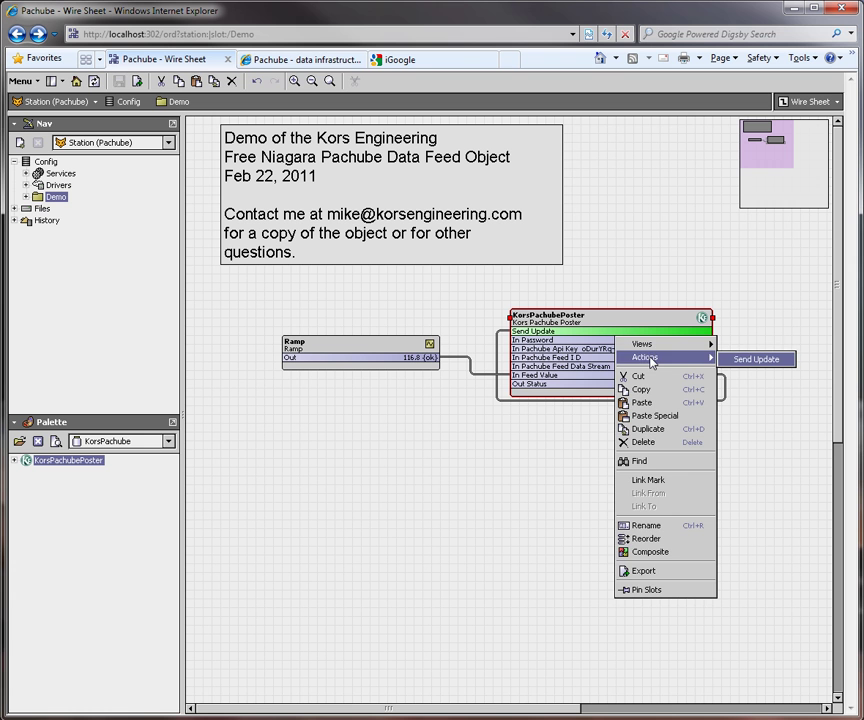
click(740, 359)
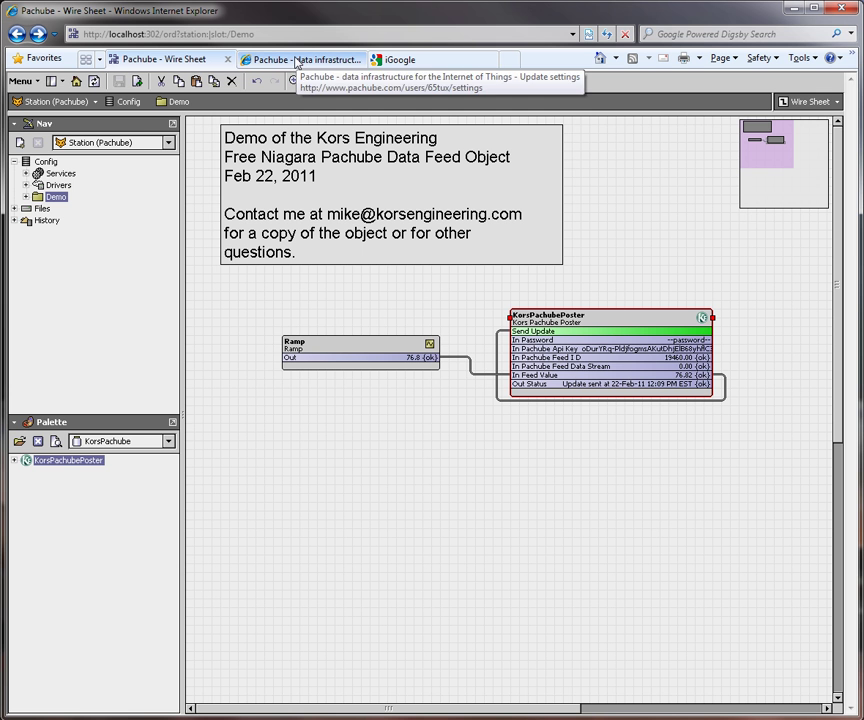
click(297, 60)
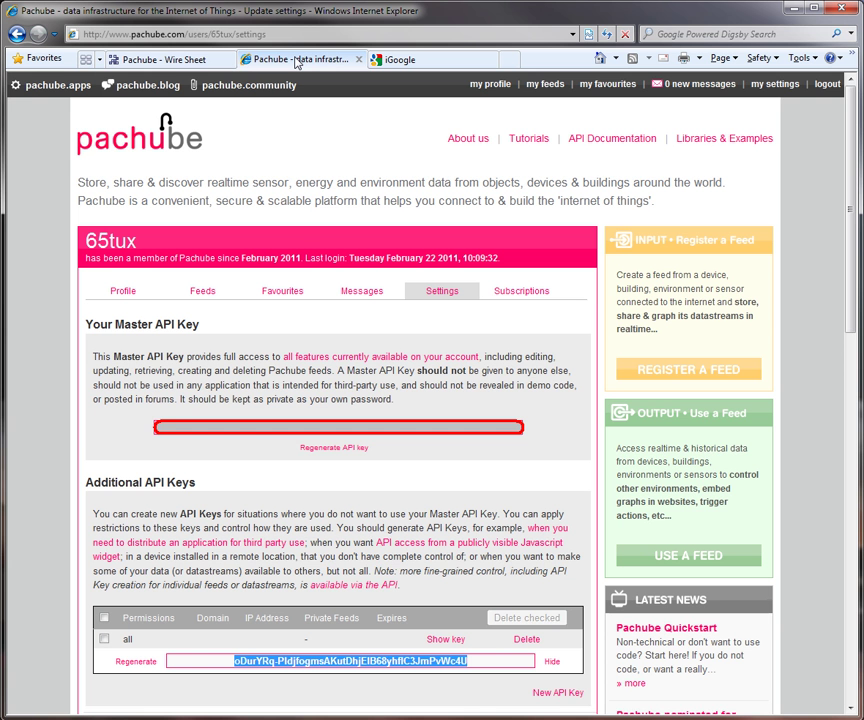
- Show the Pachube feeds list and highlight the Niagara Object Demo feed's description
click(204, 292)
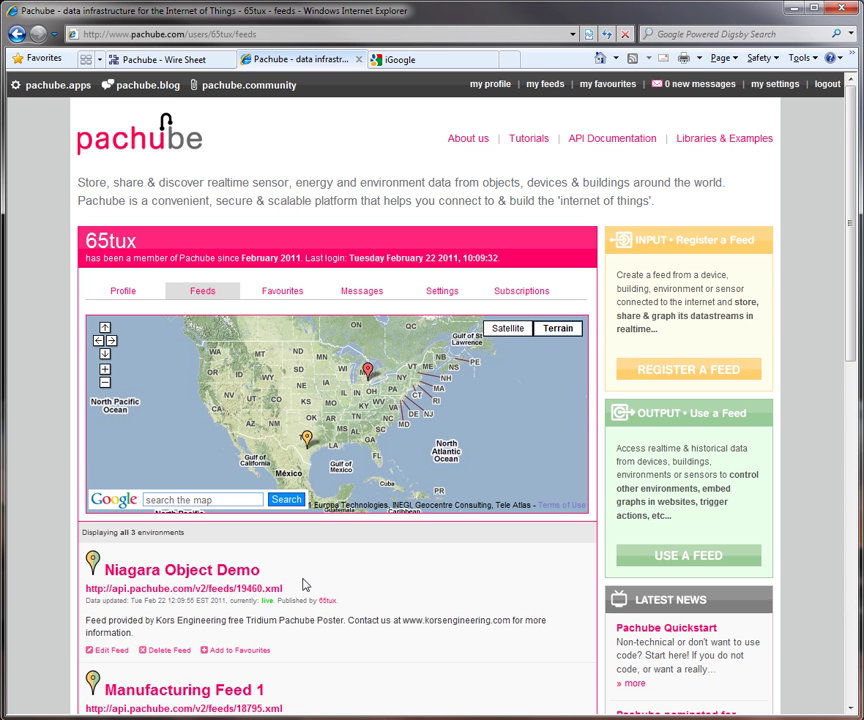
double_click(126, 633)
triple_click(107, 623)
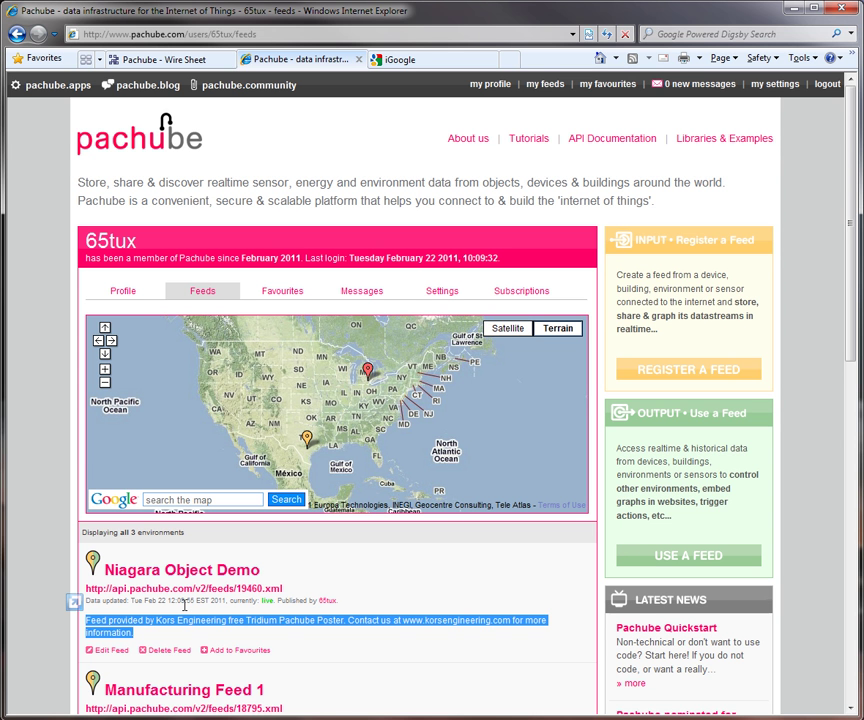
- Open the Niagara Object Demo feed and compare its Ramp value with Niagara's
click(248, 571)
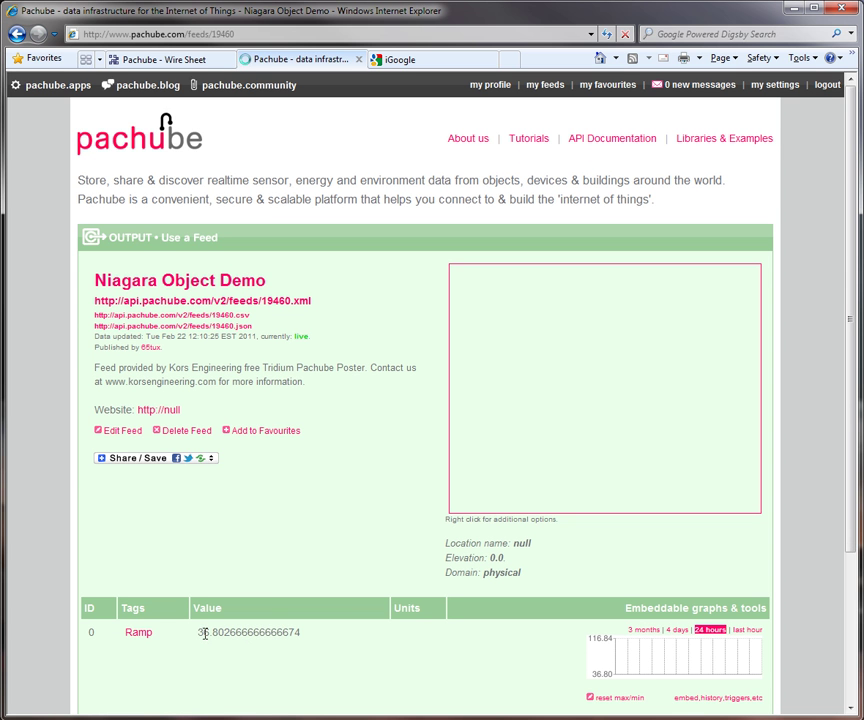
drag(302, 633, 203, 634)
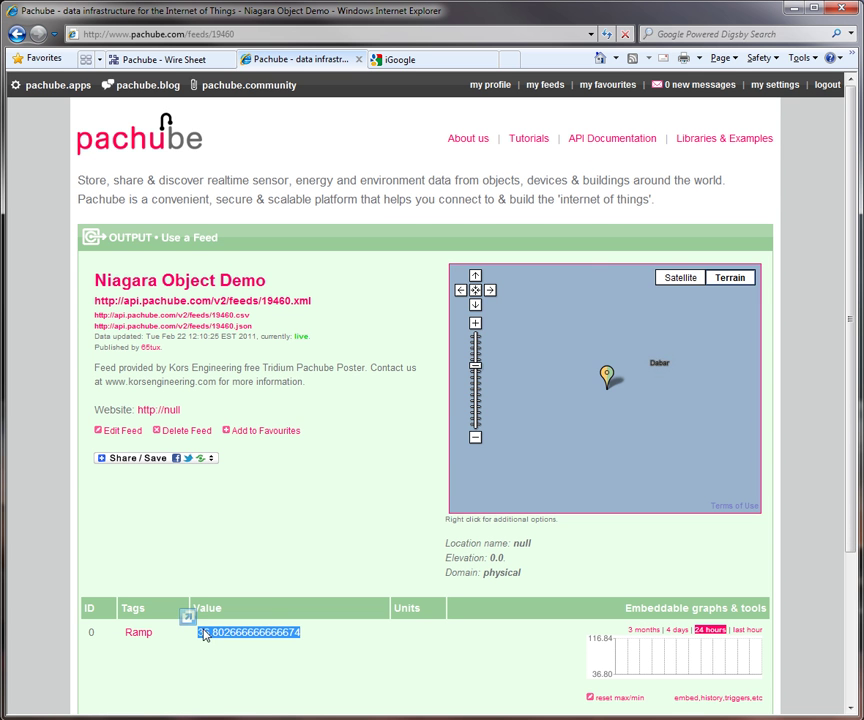
click(150, 59)
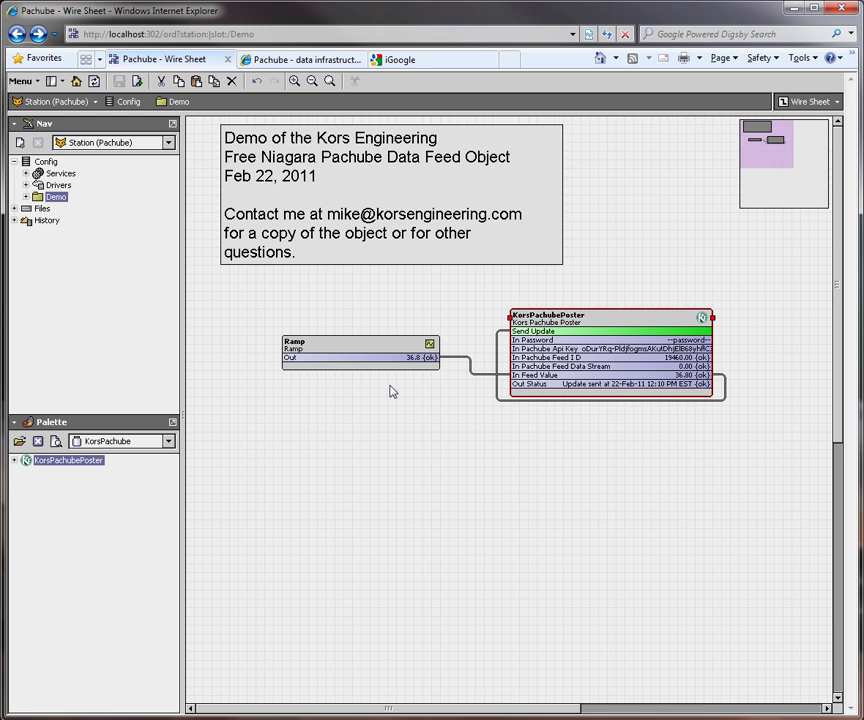
click(316, 60)
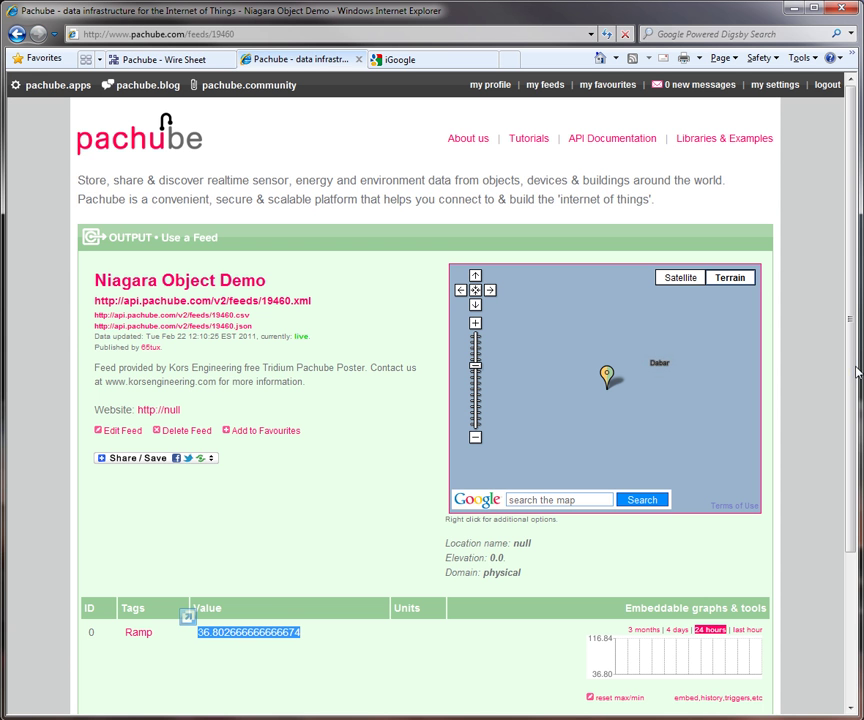
- Recheck the wire sheet's Ramp value, then show the datastream's embed, history and triggers options
scroll(857, 372, down, 2)
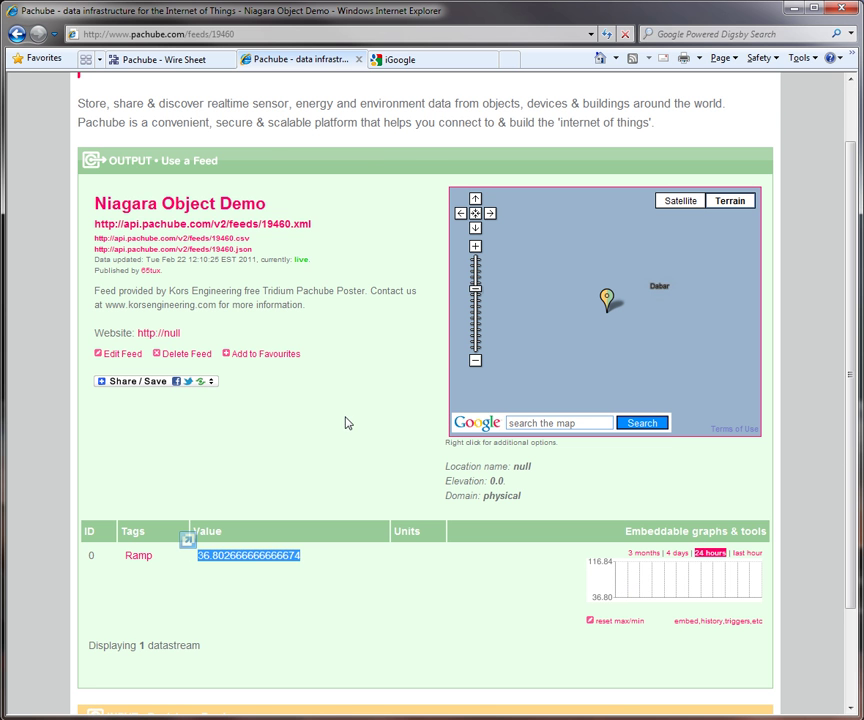
click(176, 61)
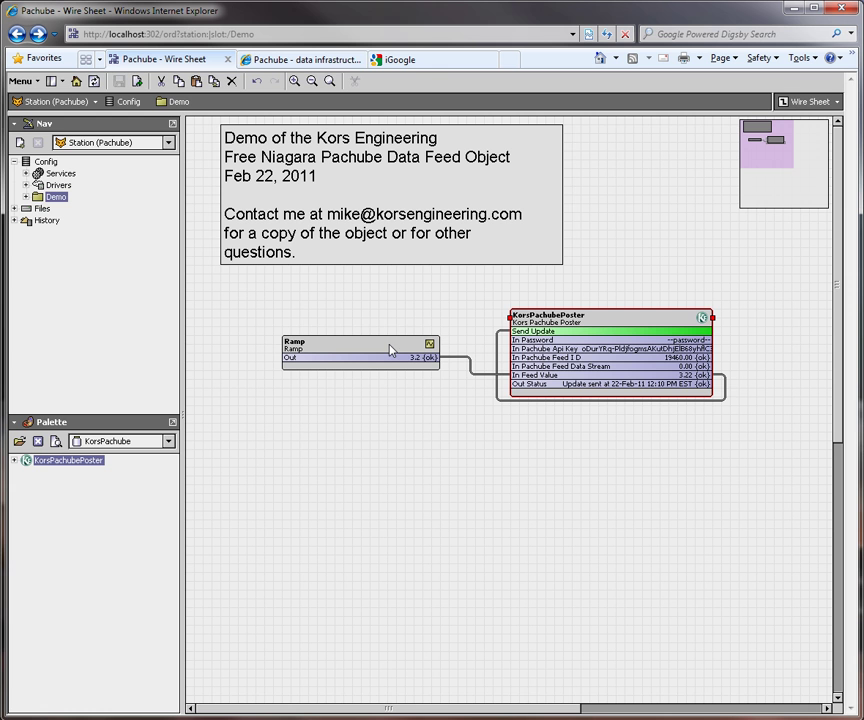
click(319, 60)
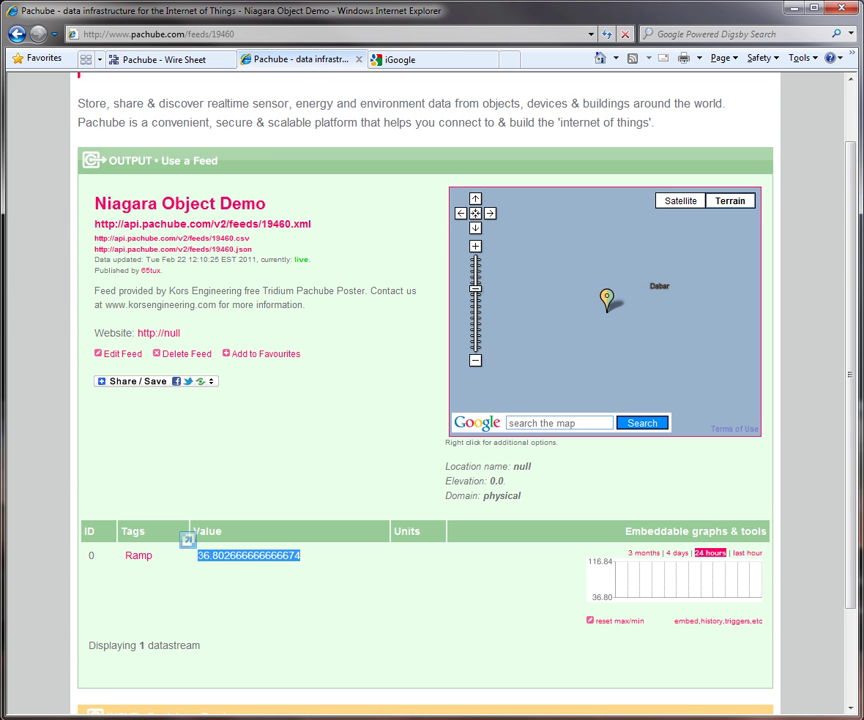
drag(857, 206, 857, 332)
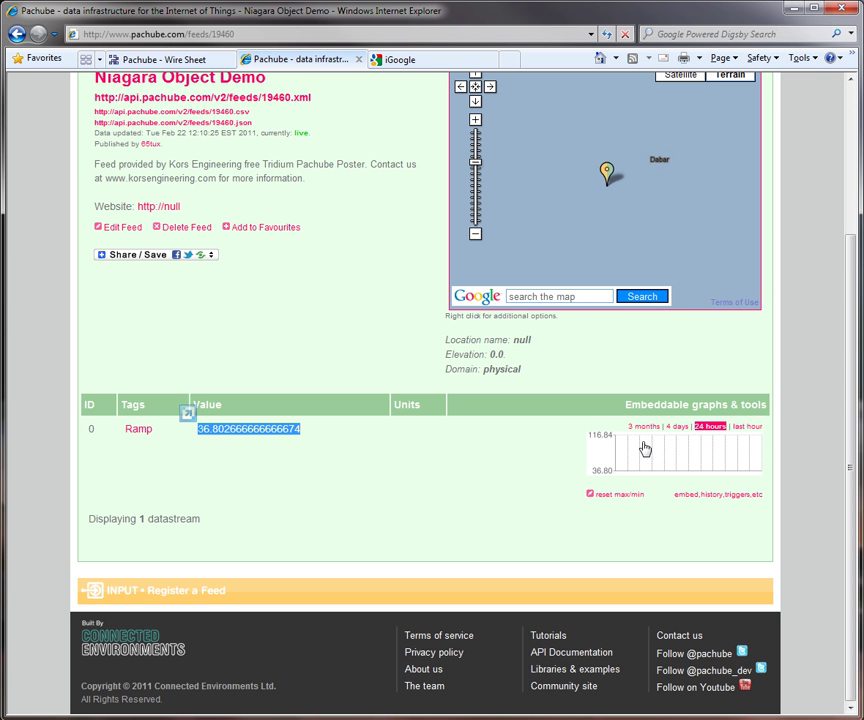
click(730, 495)
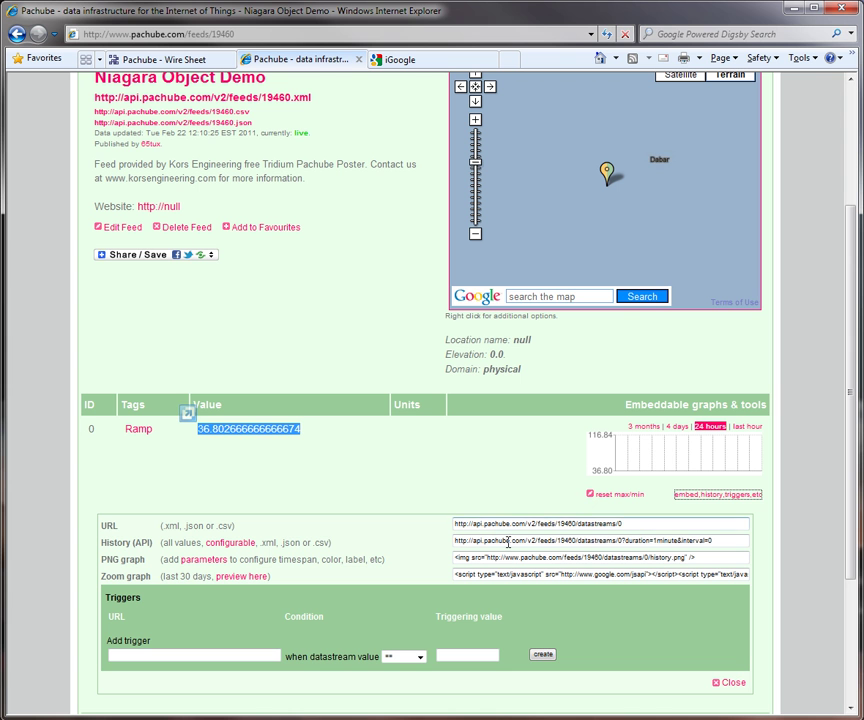
- Select the datastream URL, history address and PNG embed code, then preview the zoom graph
click(648, 525)
triple_click(648, 525)
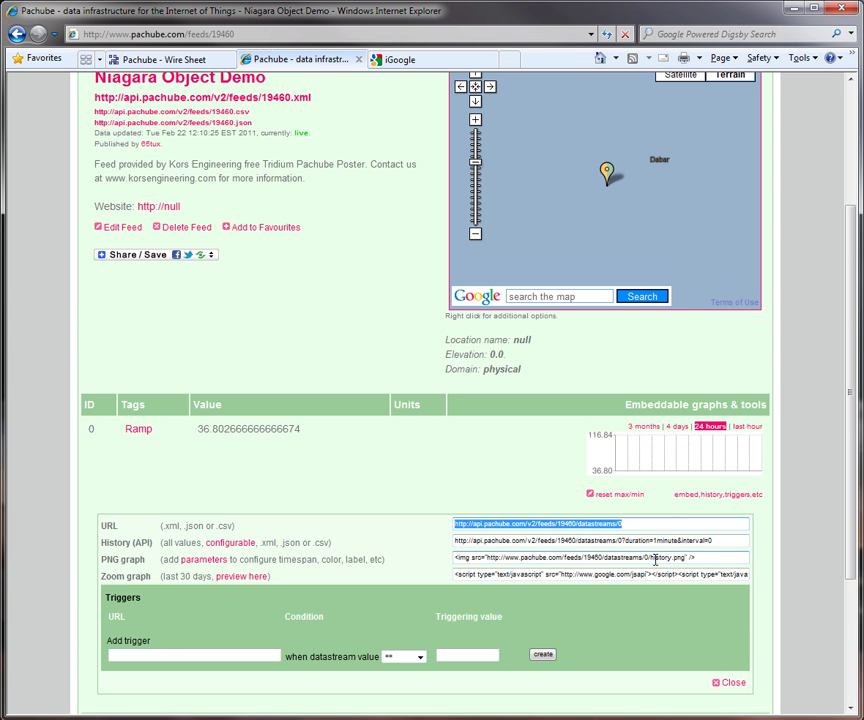
drag(728, 546, 455, 546)
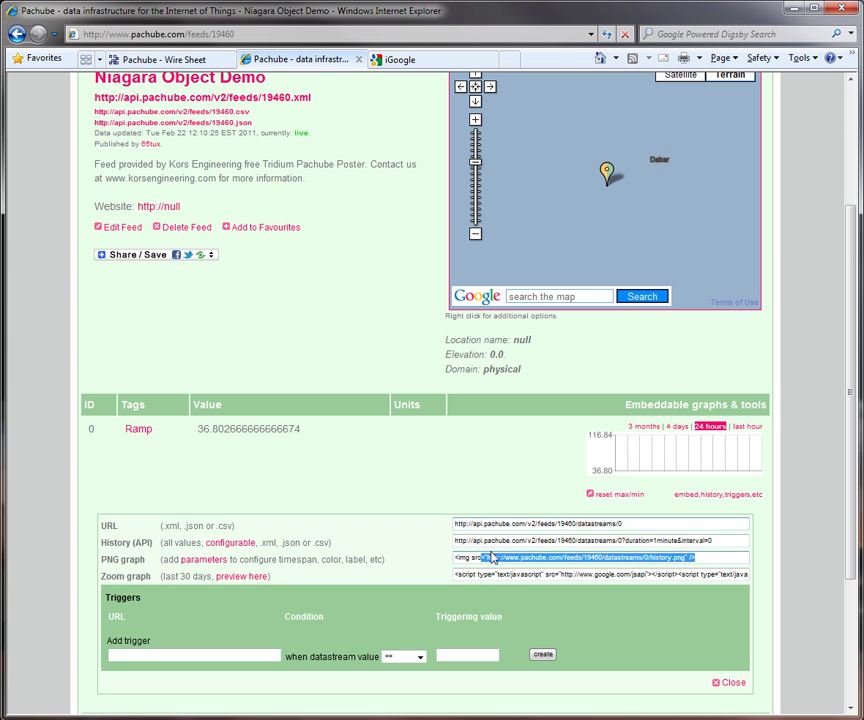
drag(711, 565, 428, 563)
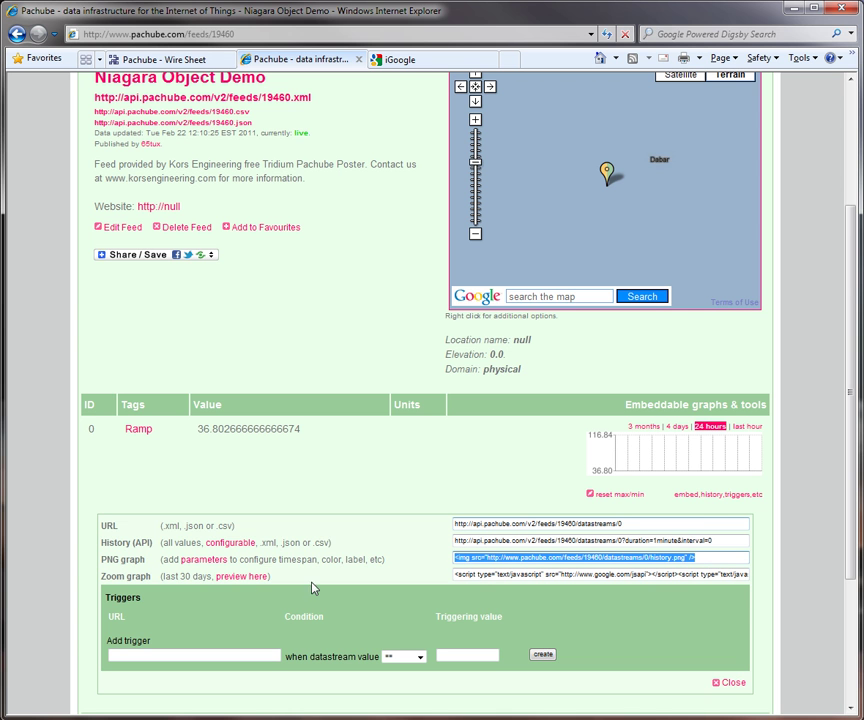
click(241, 578)
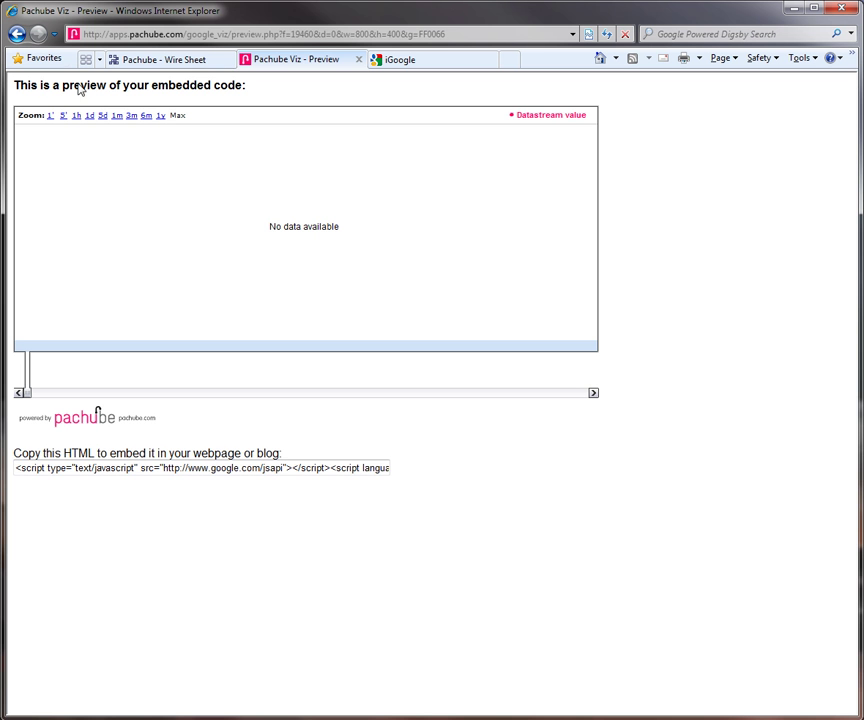
- Go back to the feed 19460 page and scroll up to its top
click(23, 40)
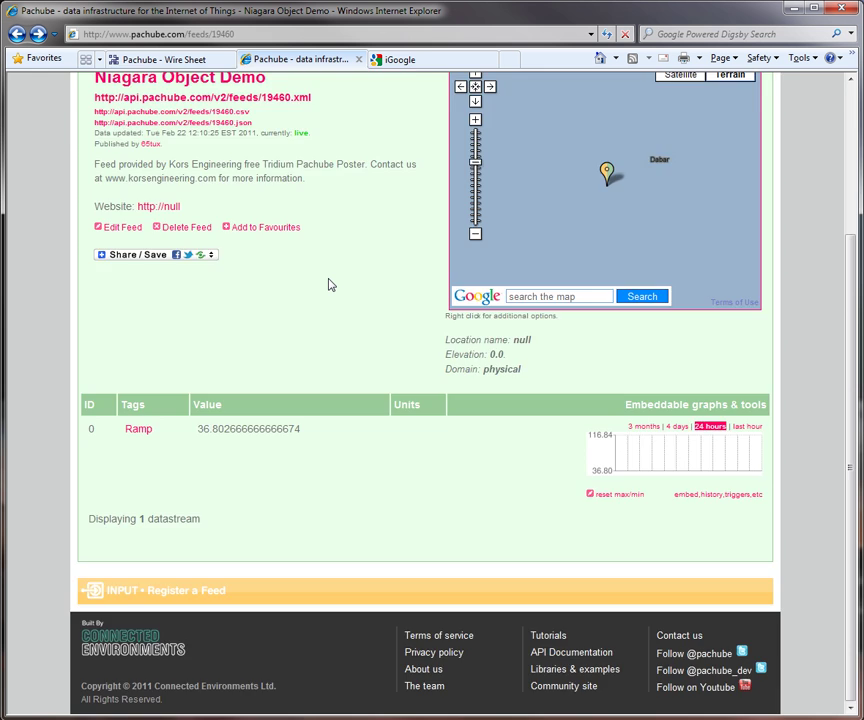
scroll(330, 285, up, 3)
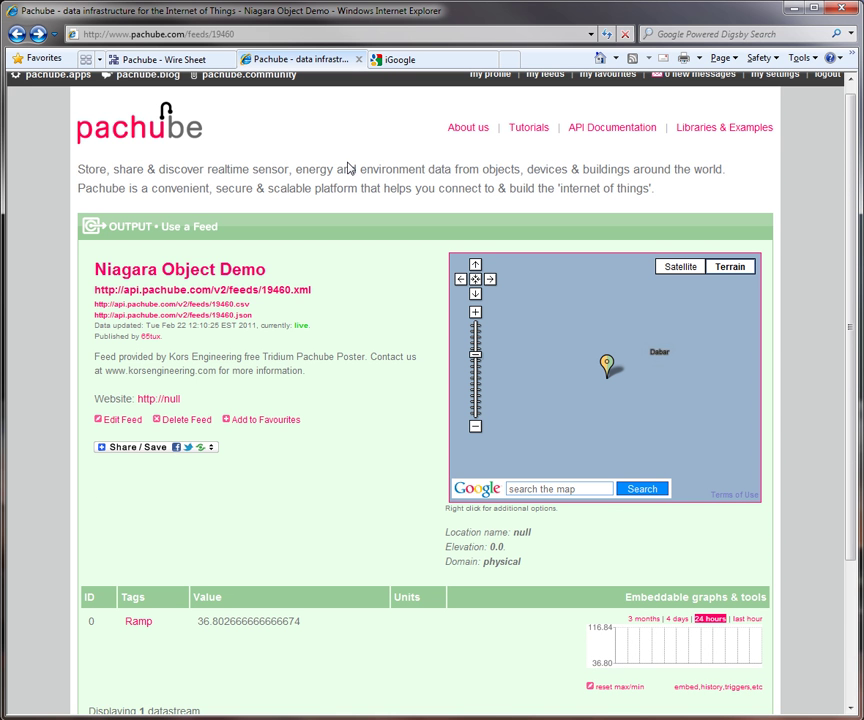
scroll(349, 168, up, 1)
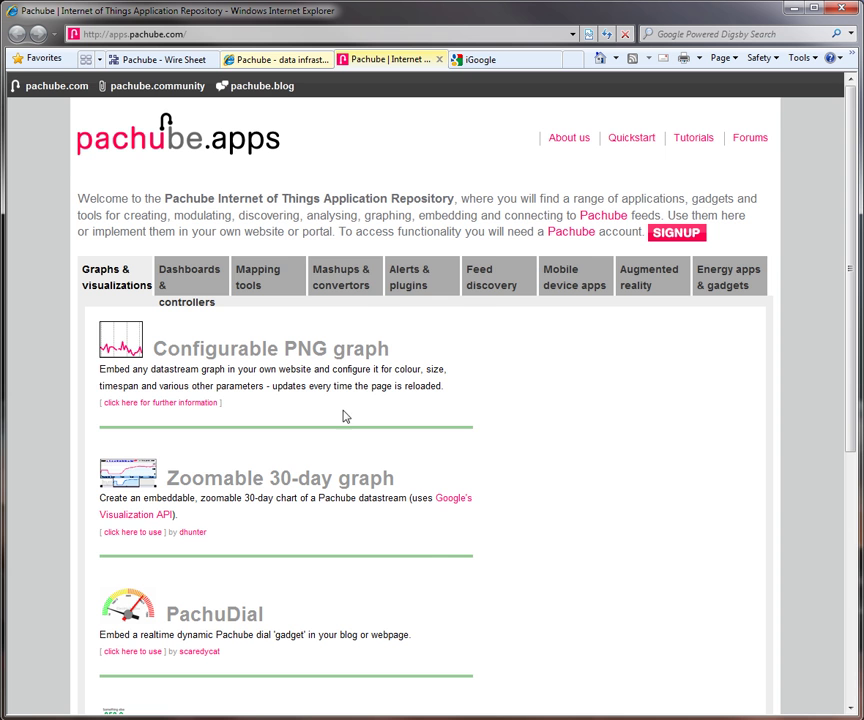
- Browse the Pachube Apps categories, from dashboards and mapping tools through to energy apps
scroll(324, 455, down, 3)
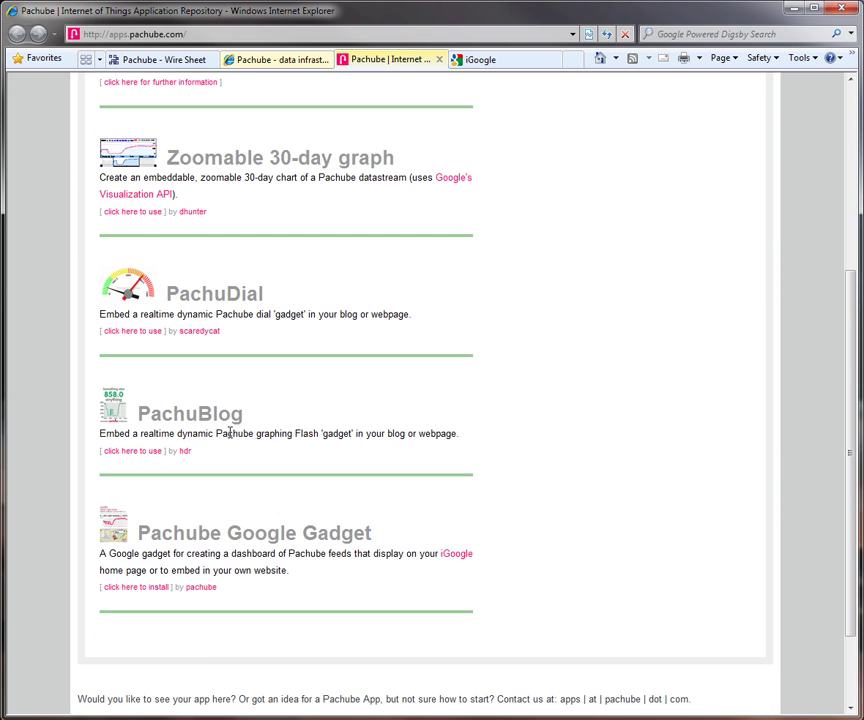
scroll(224, 413, up, 1)
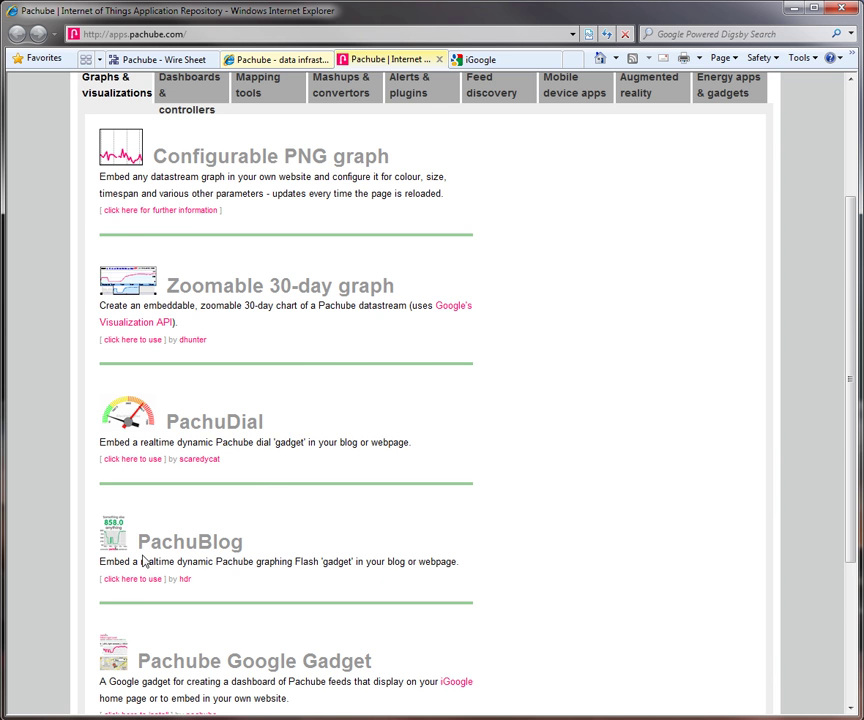
scroll(265, 530, up, 2)
click(191, 280)
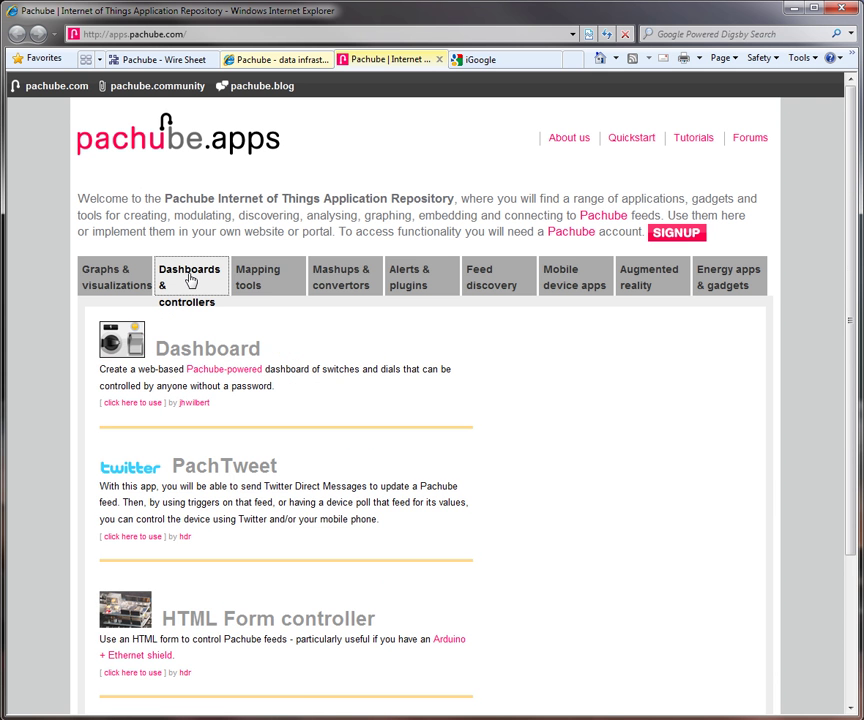
click(255, 273)
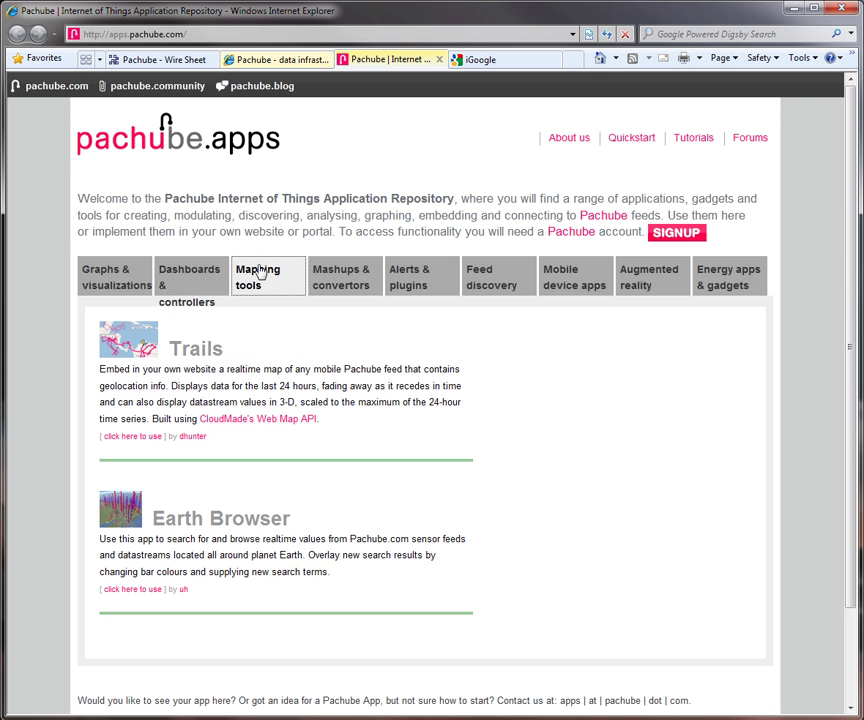
click(368, 274)
click(420, 278)
click(505, 284)
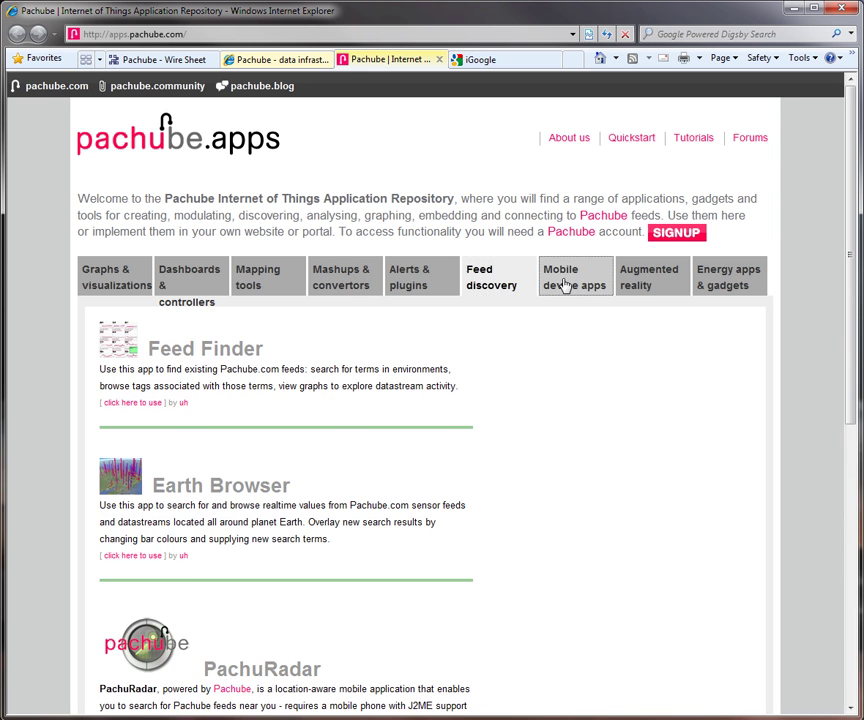
click(566, 282)
click(651, 291)
click(731, 287)
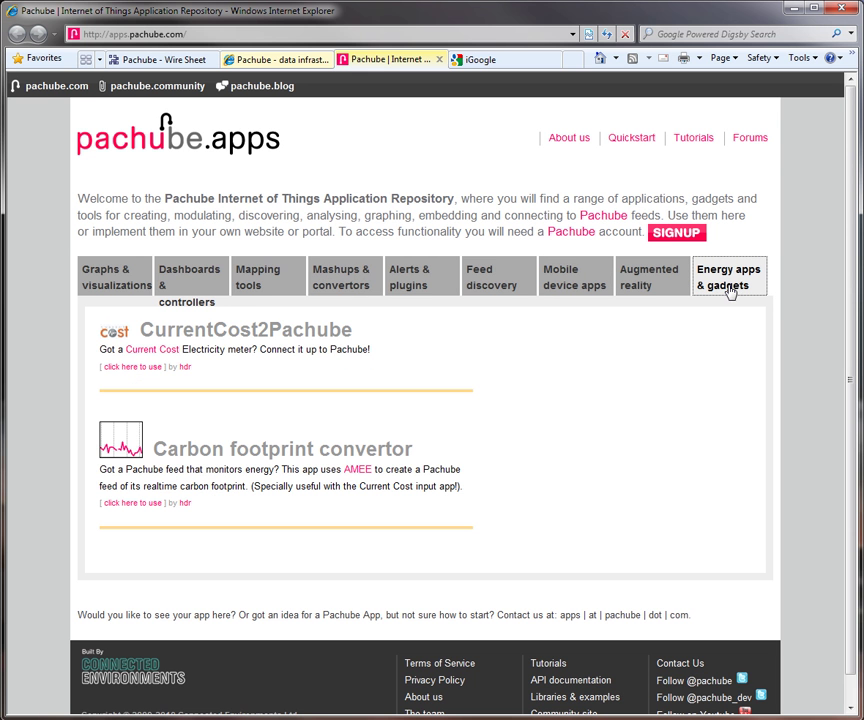
- Return to Graphs & visualizations and open the Pachube Google Gadget entry
click(185, 287)
click(110, 285)
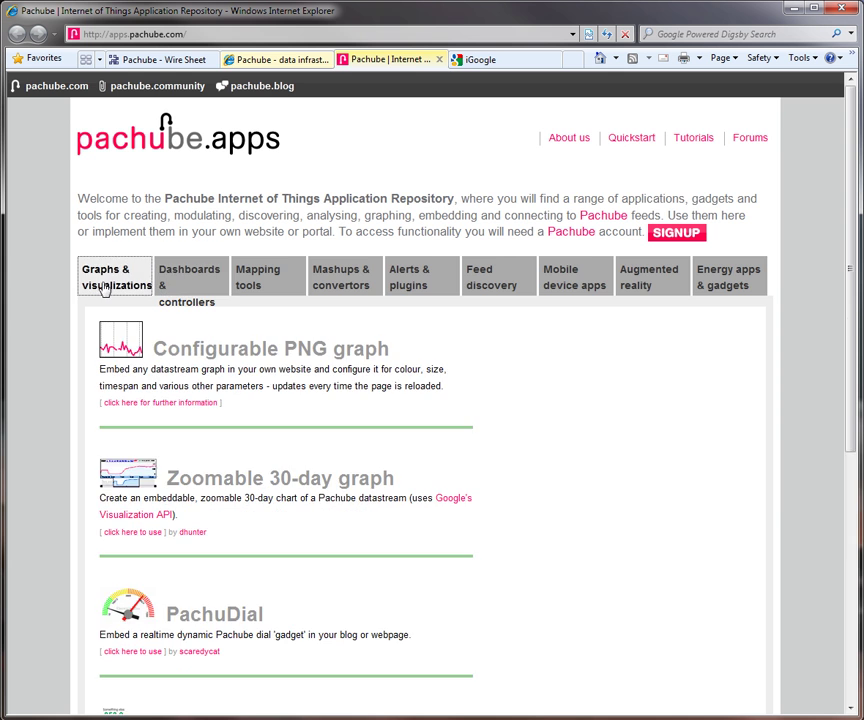
scroll(270, 374, down, 5)
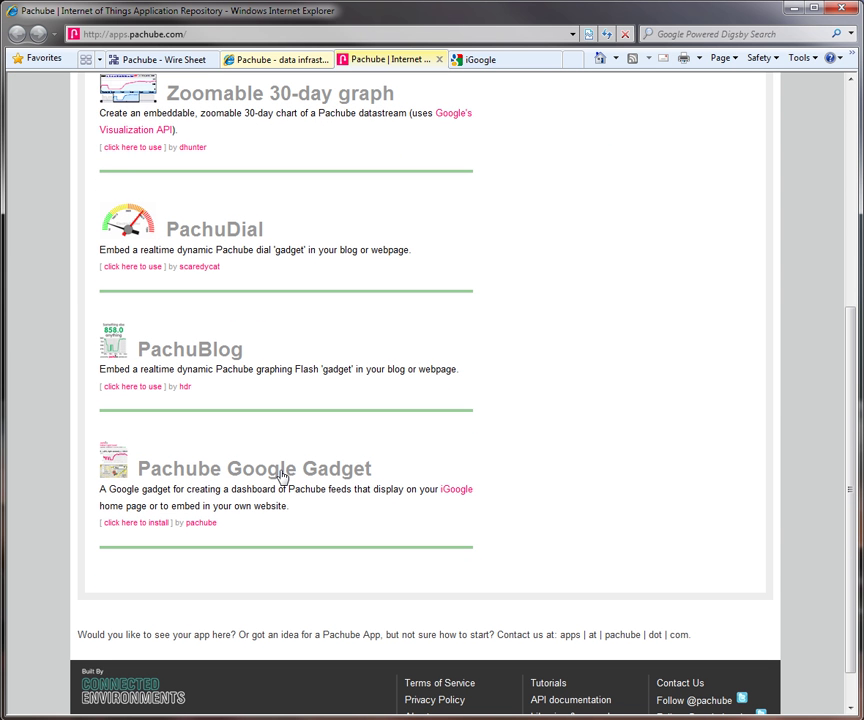
click(340, 469)
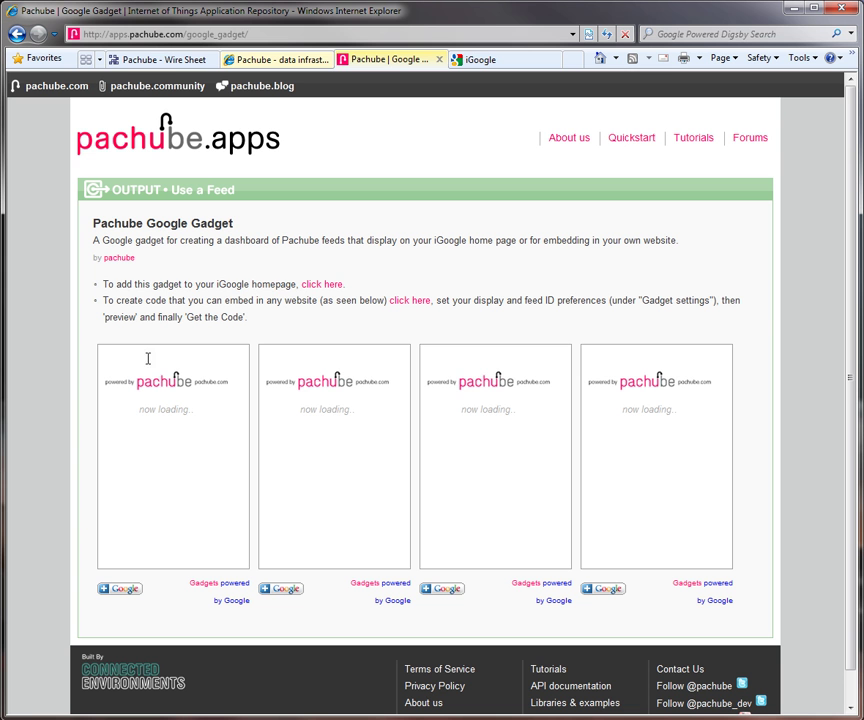
- Follow the gadget page's 'click here' link to add the Pachube gadget to iGoogle
drag(103, 284, 296, 285)
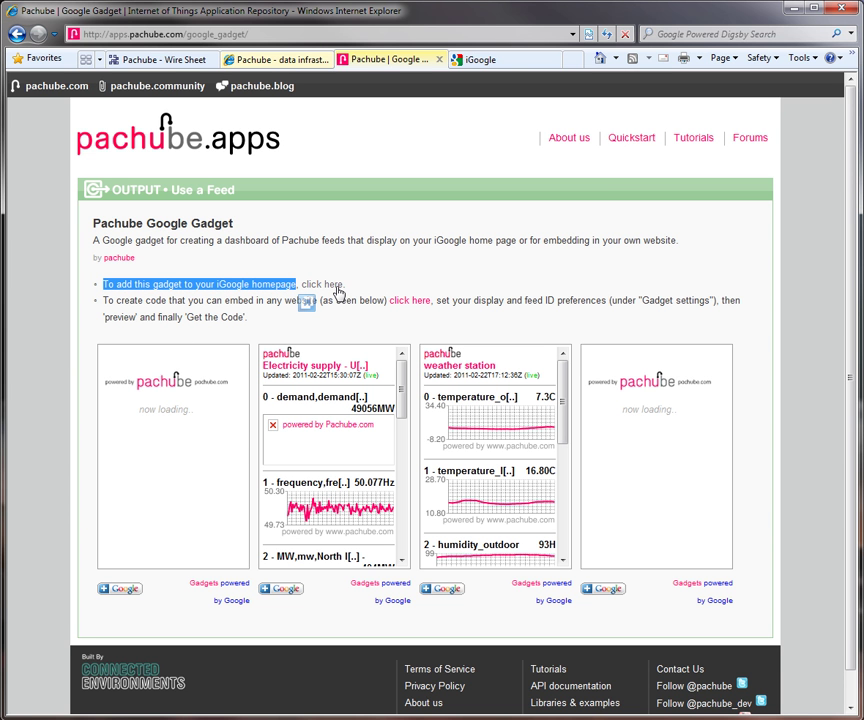
click(515, 58)
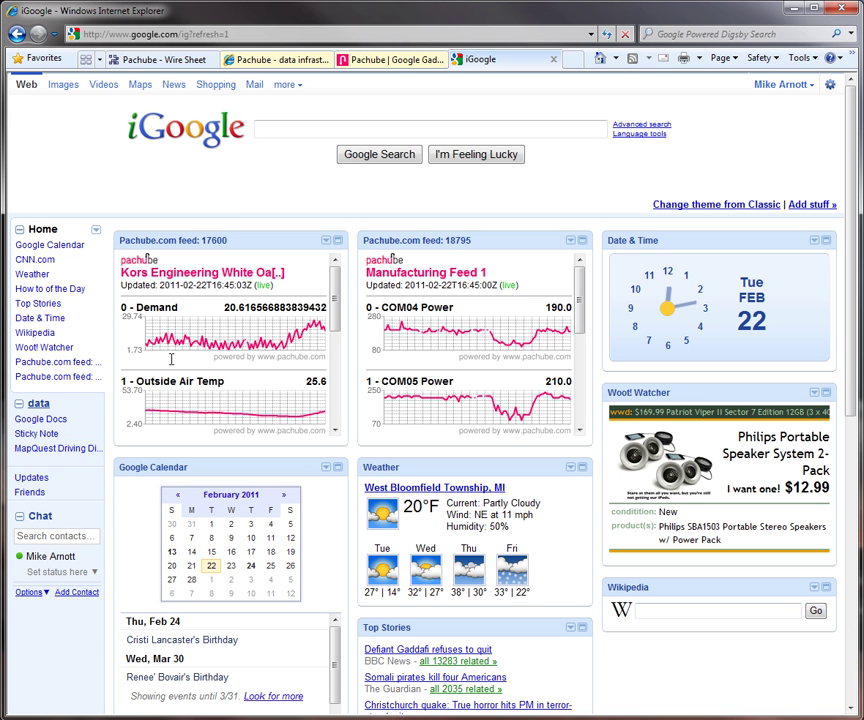
click(391, 59)
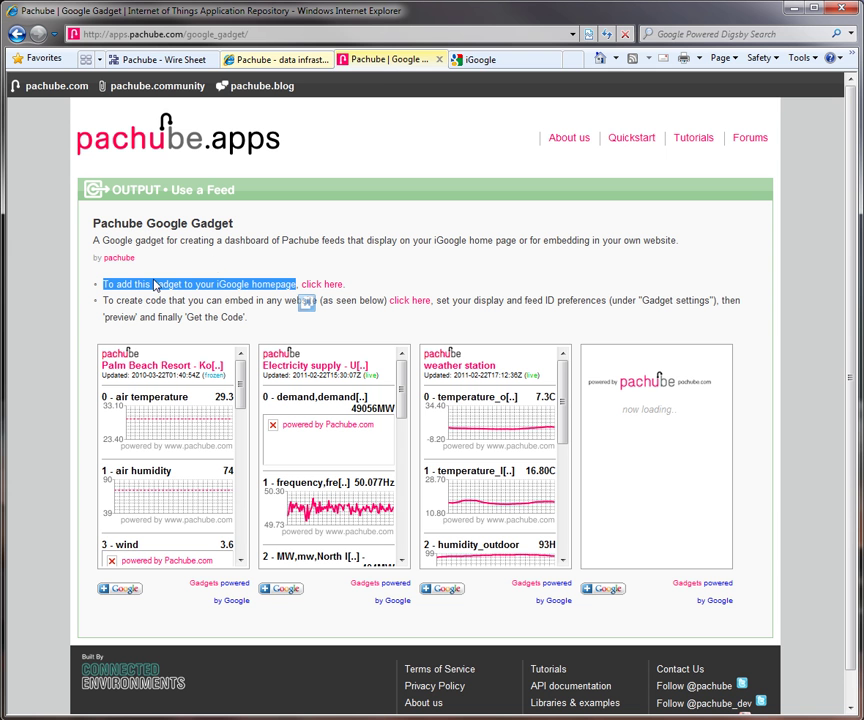
click(326, 286)
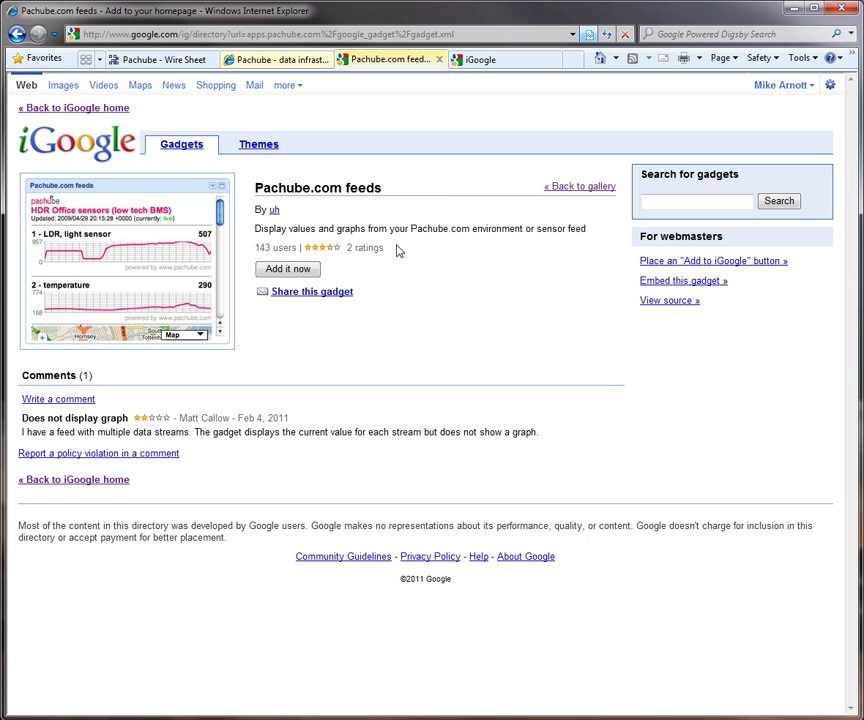
- Add the Pachube.com feeds gadget with 'Add it now' and reload iGoogle to show it
click(308, 270)
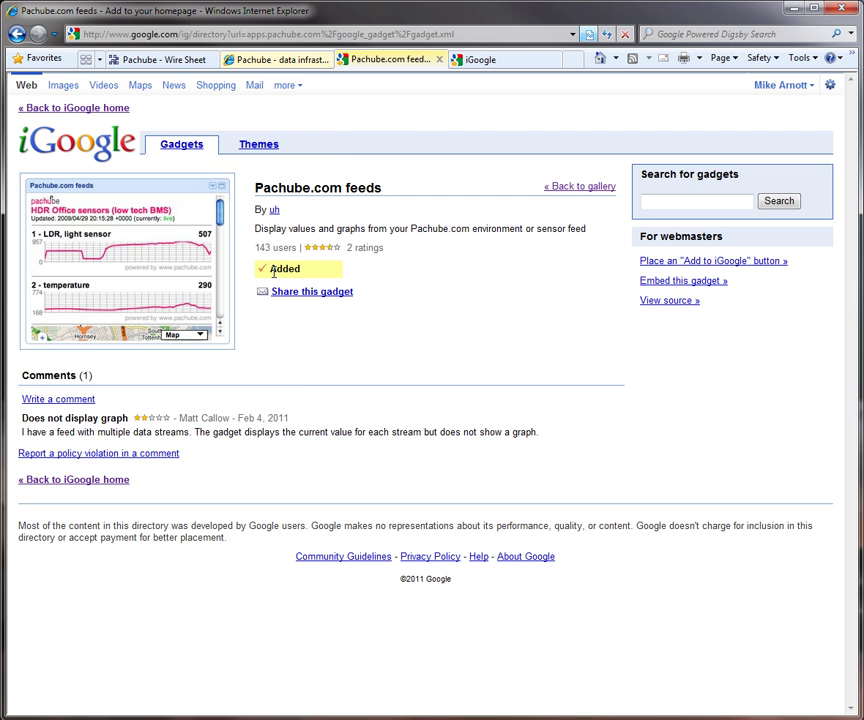
click(516, 62)
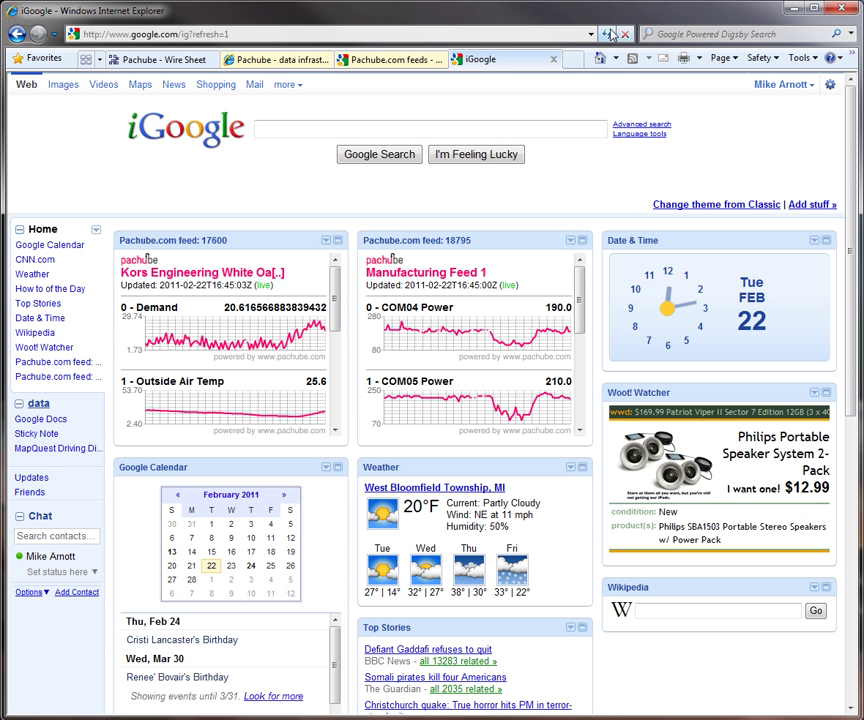
click(609, 33)
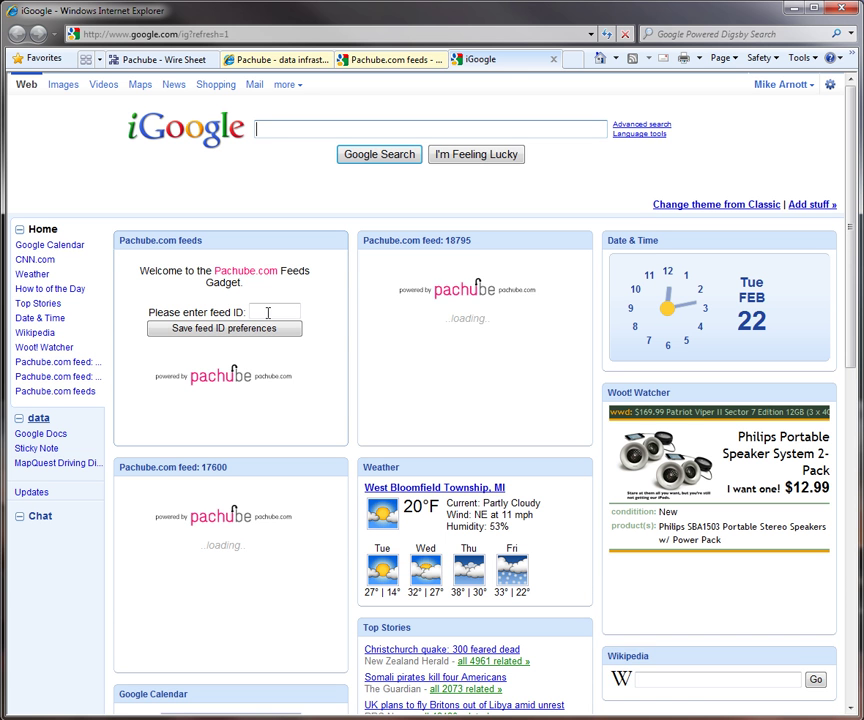
- Save feed ID 19460 in the gadget, check its Ramp value, and return to Niagara
click(263, 309)
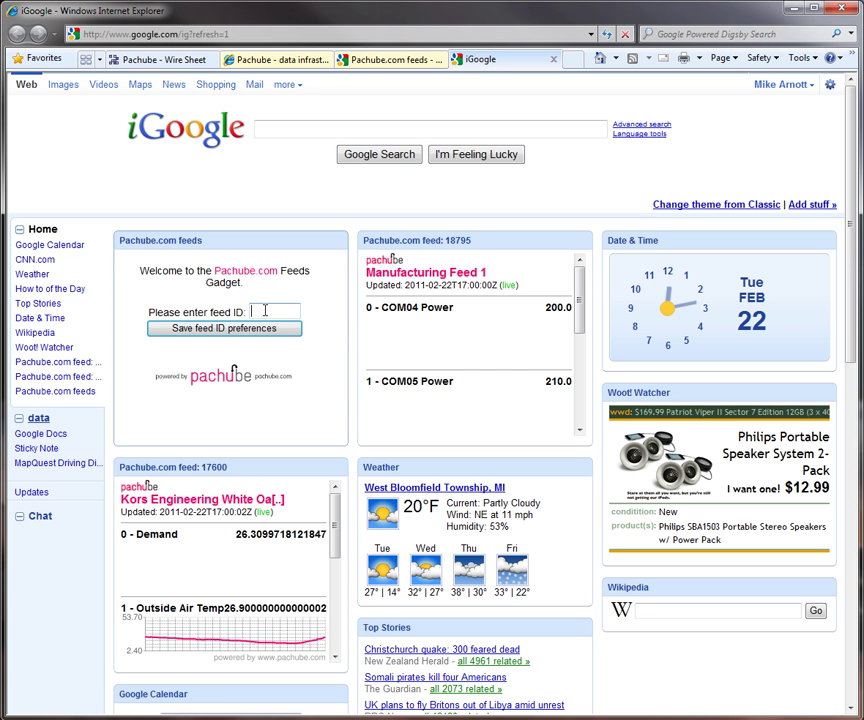
text(19460)
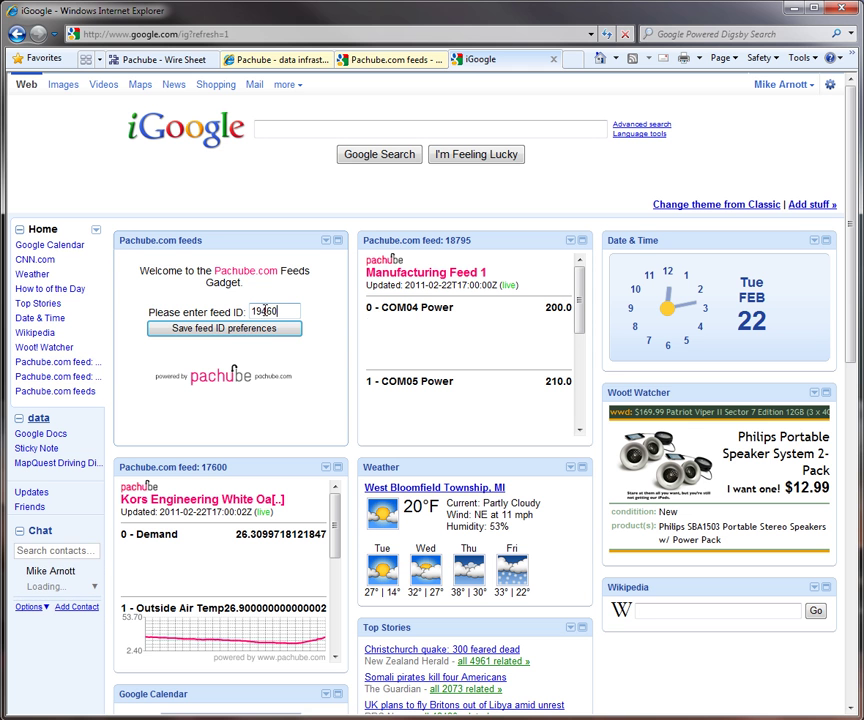
click(213, 329)
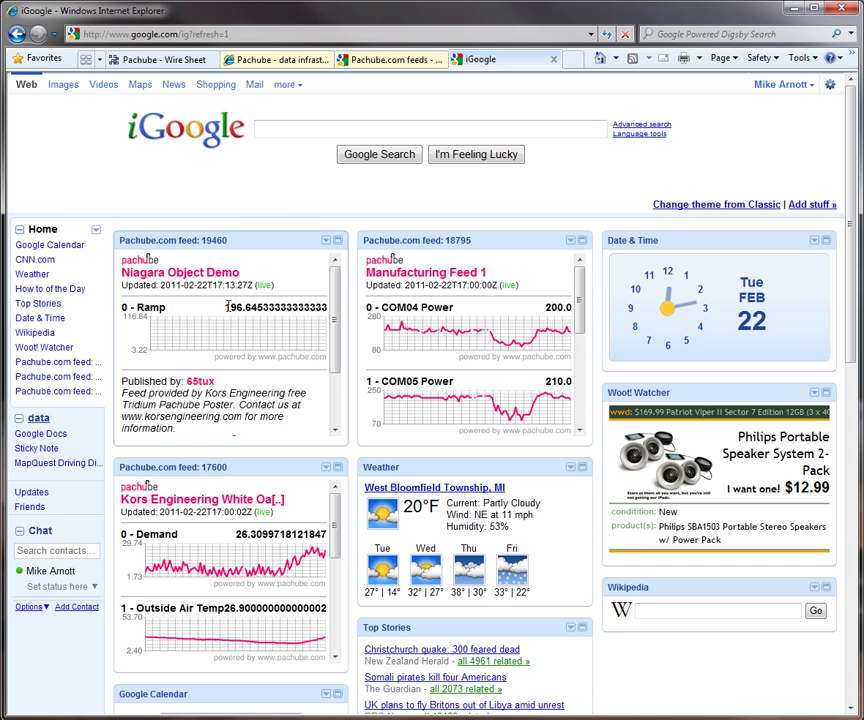
double_click(228, 306)
click(165, 59)
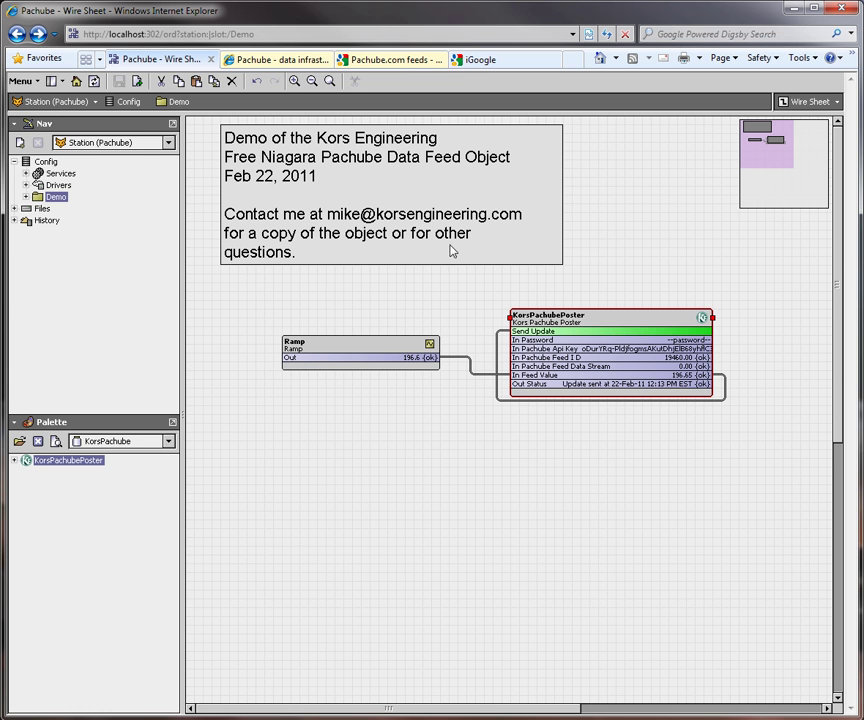
- Check the Pachube and iGoogle pages, then drag the Ramp block slightly lower
click(366, 360)
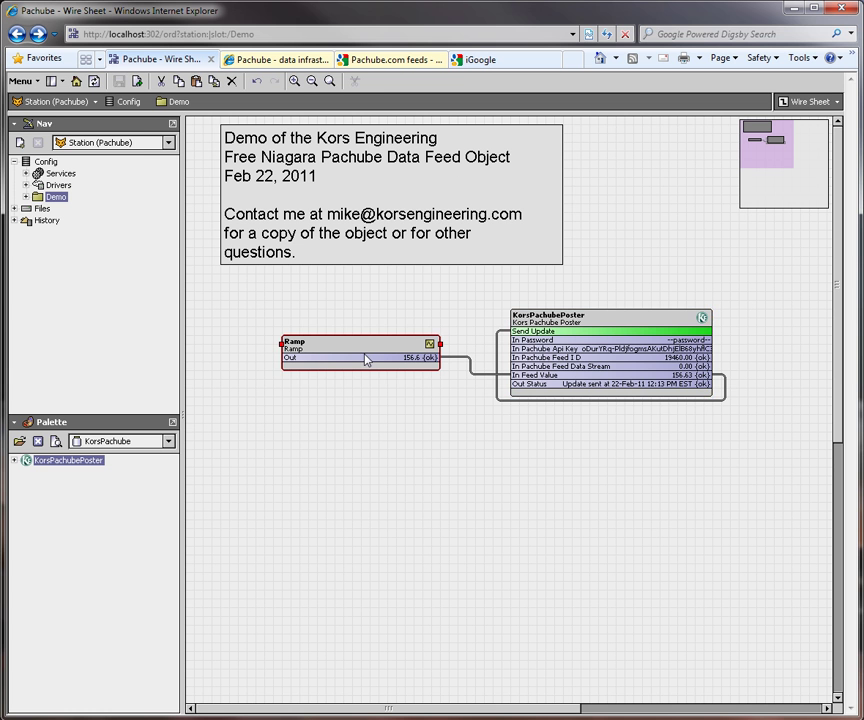
click(559, 337)
click(270, 59)
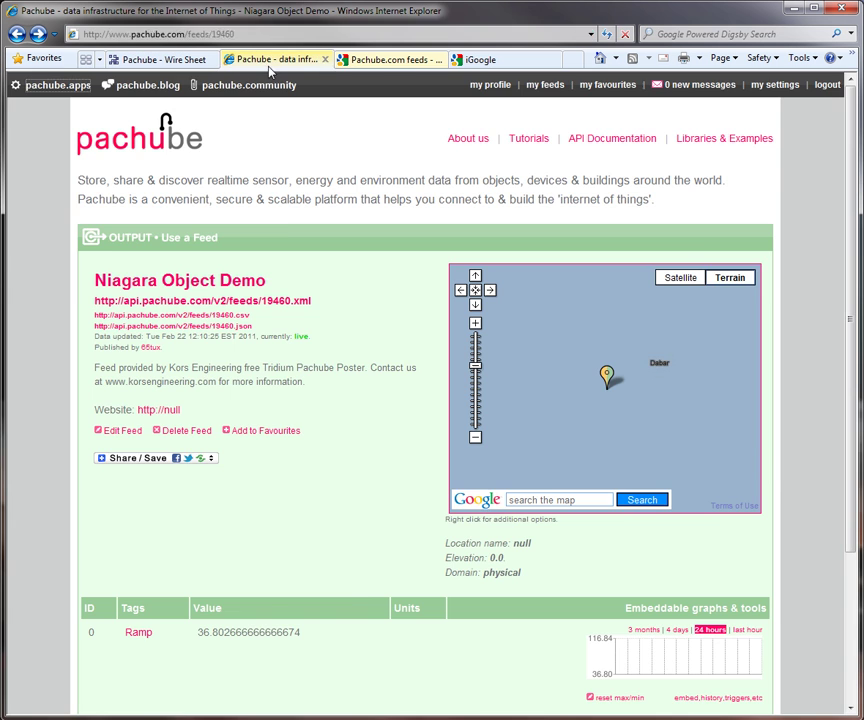
click(488, 59)
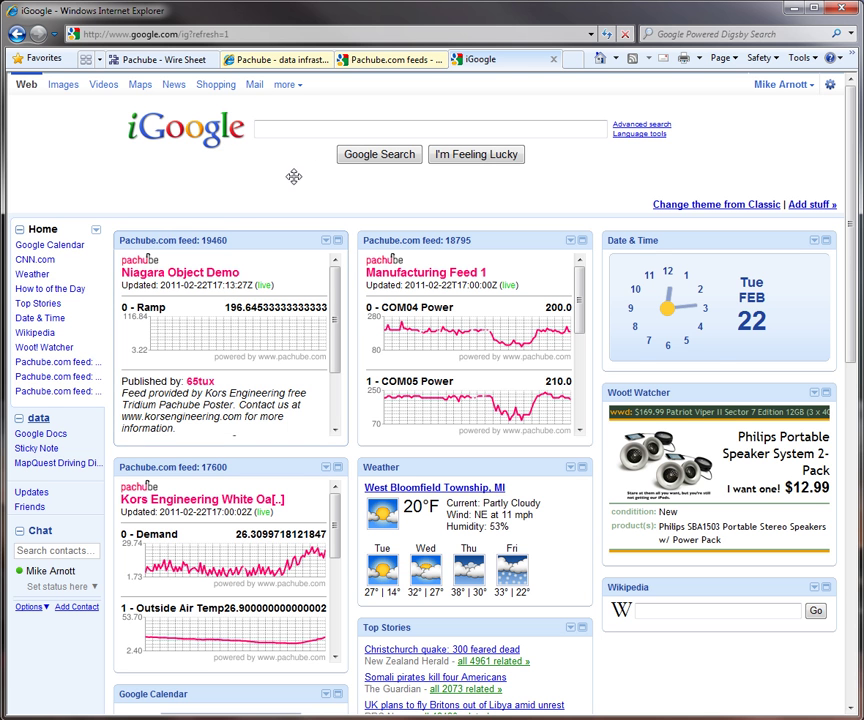
click(135, 59)
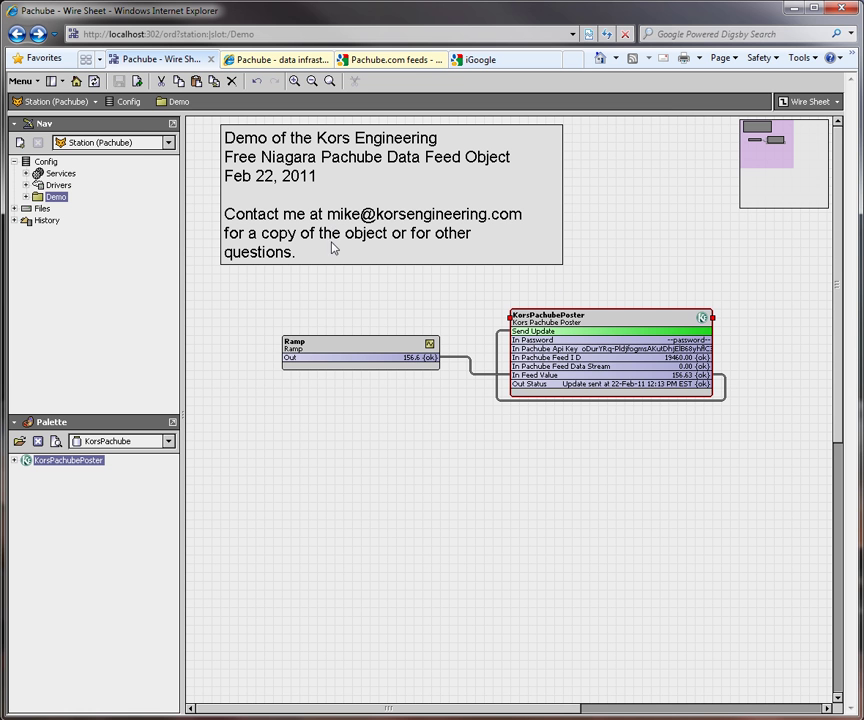
drag(351, 347, 351, 356)
click(349, 322)
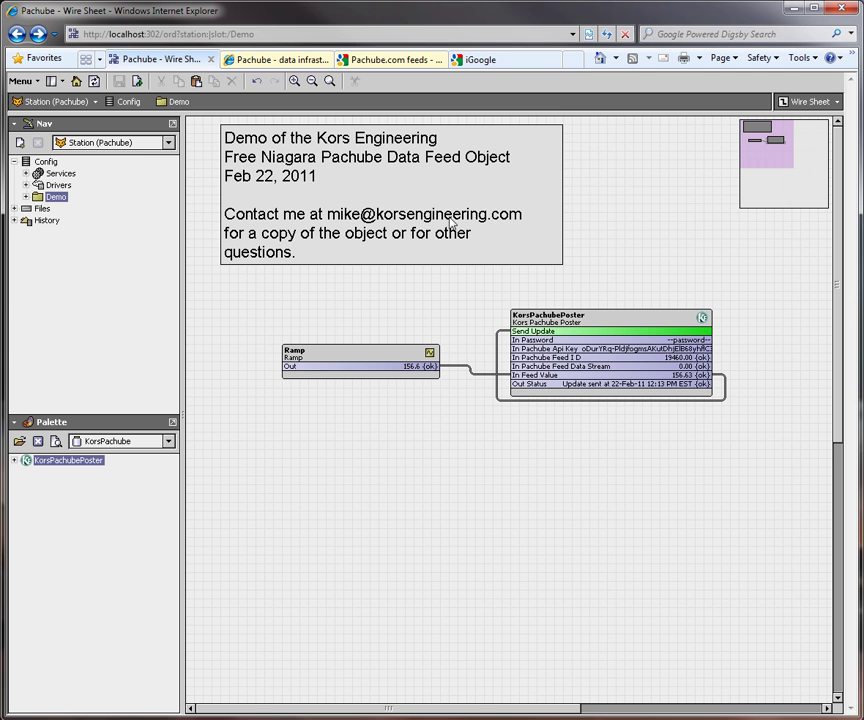